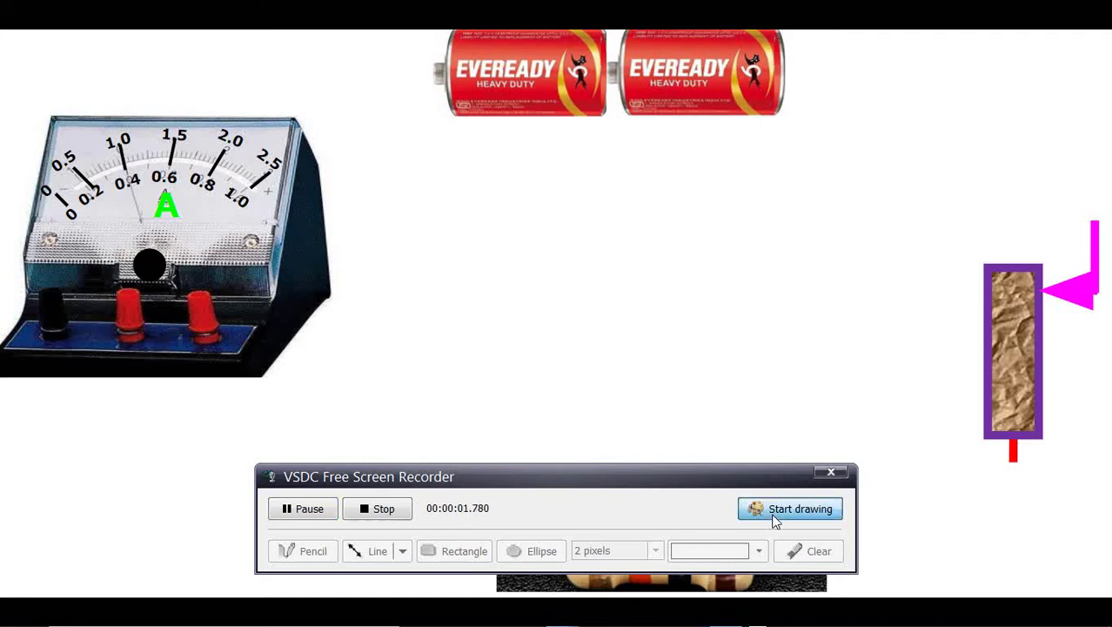
# Sketch red marks by the rheostat, under the batteries and from the ammeter.
pyautogui.click(777, 521)
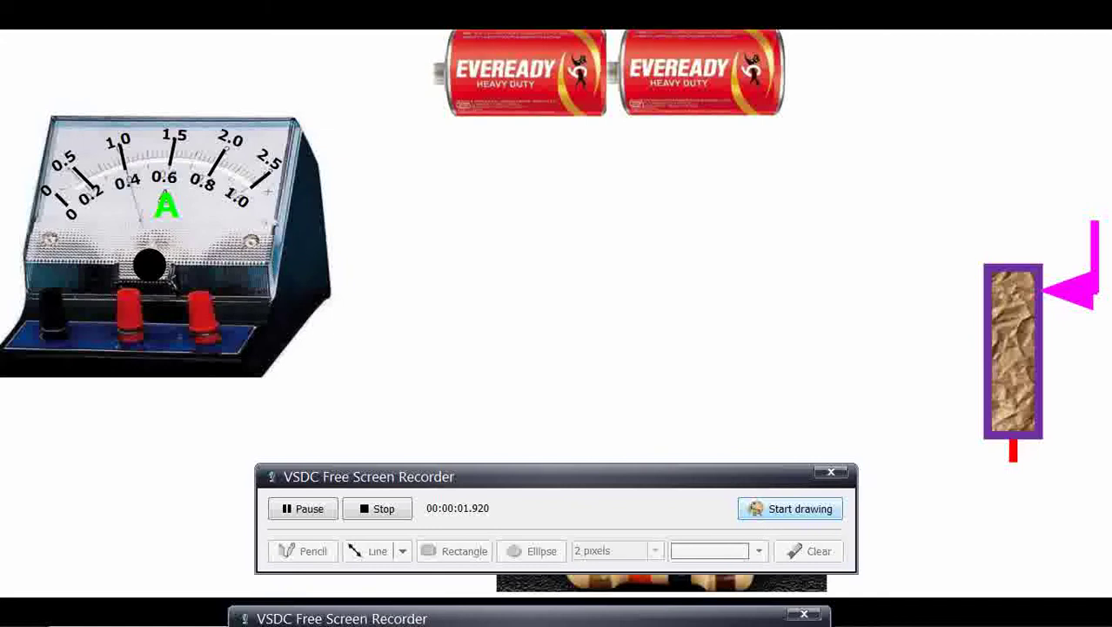
pyautogui.moveTo(933, 302); pyautogui.dragTo(975, 311)
pyautogui.moveTo(454, 127); pyautogui.dragTo(825, 137)
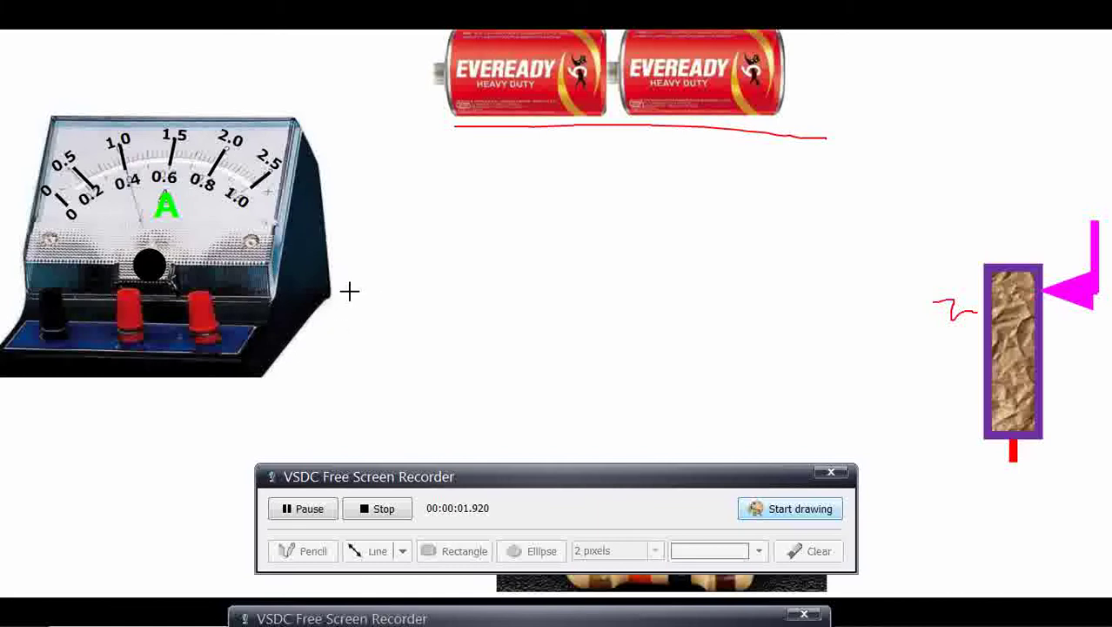
pyautogui.moveTo(280, 352); pyautogui.dragTo(412, 147)
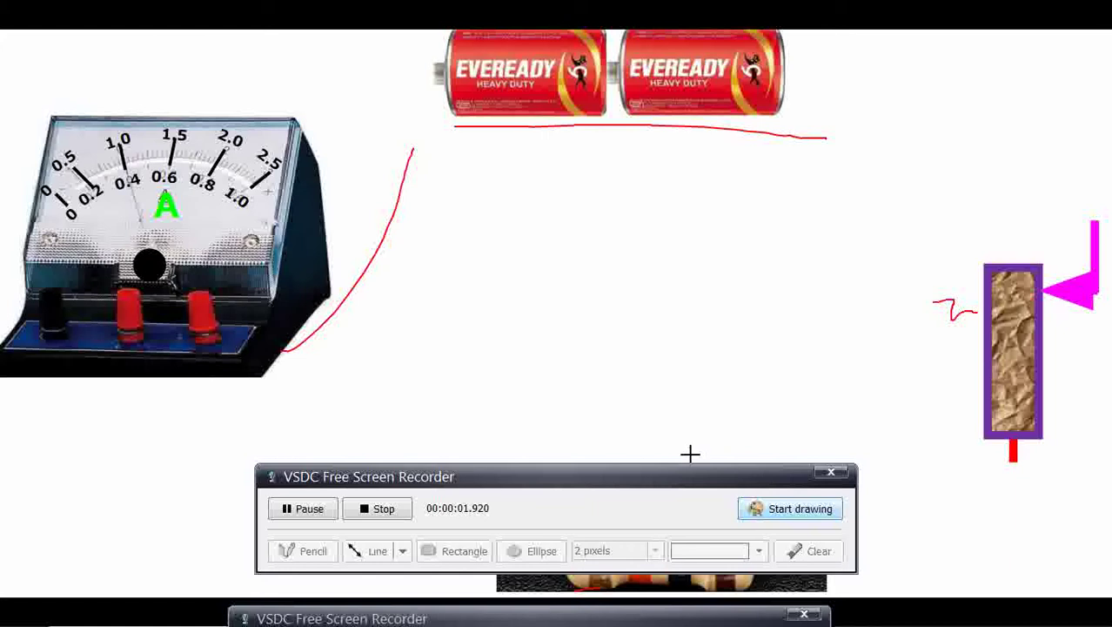
# Erase the red marks, stop drawing and tuck the recorder bar at the screen bottom.
pyautogui.moveTo(759, 619)
pyautogui.click(769, 528)
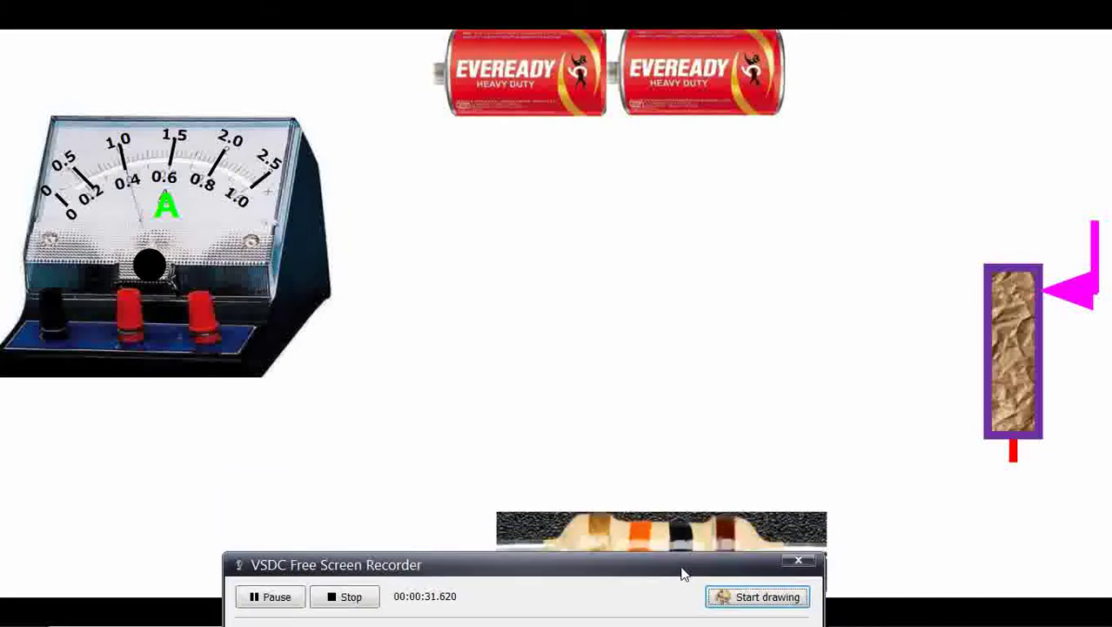
pyautogui.moveTo(663, 497)
pyautogui.mouseDown()
pyautogui.moveTo(658, 477)
pyautogui.moveTo(548, 623)
pyautogui.moveTo(595, 488)
pyautogui.moveTo(585, 479)
pyautogui.mouseUp()
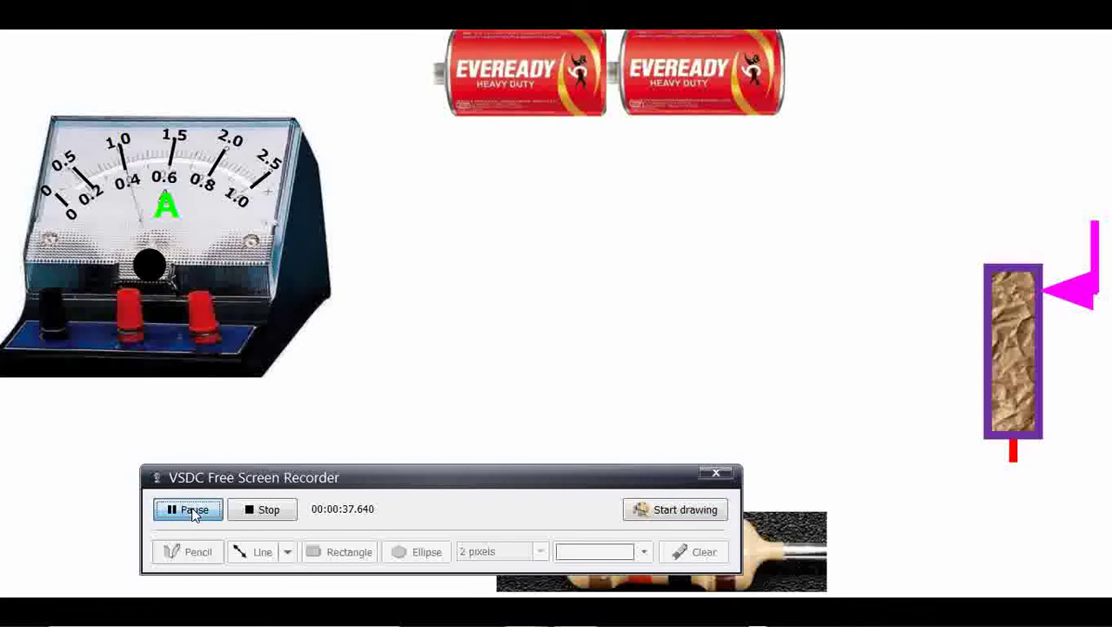
pyautogui.moveTo(191, 509); pyautogui.dragTo(224, 600)
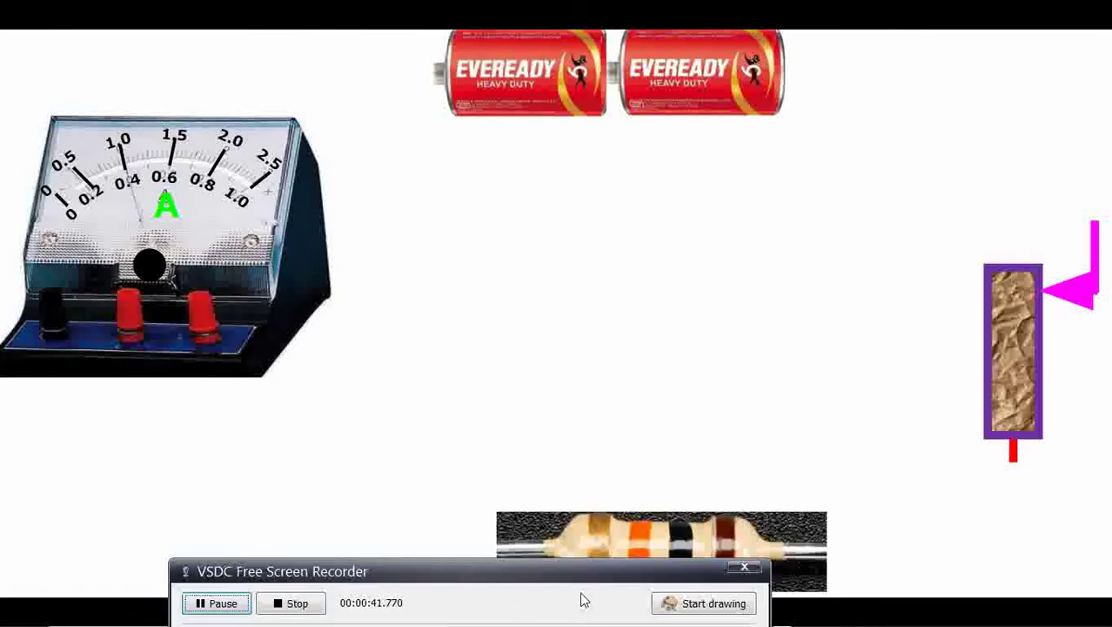
# Draw red wires linking ammeter, batteries, rheostat and resistor back to the ammeter.
pyautogui.click(710, 609)
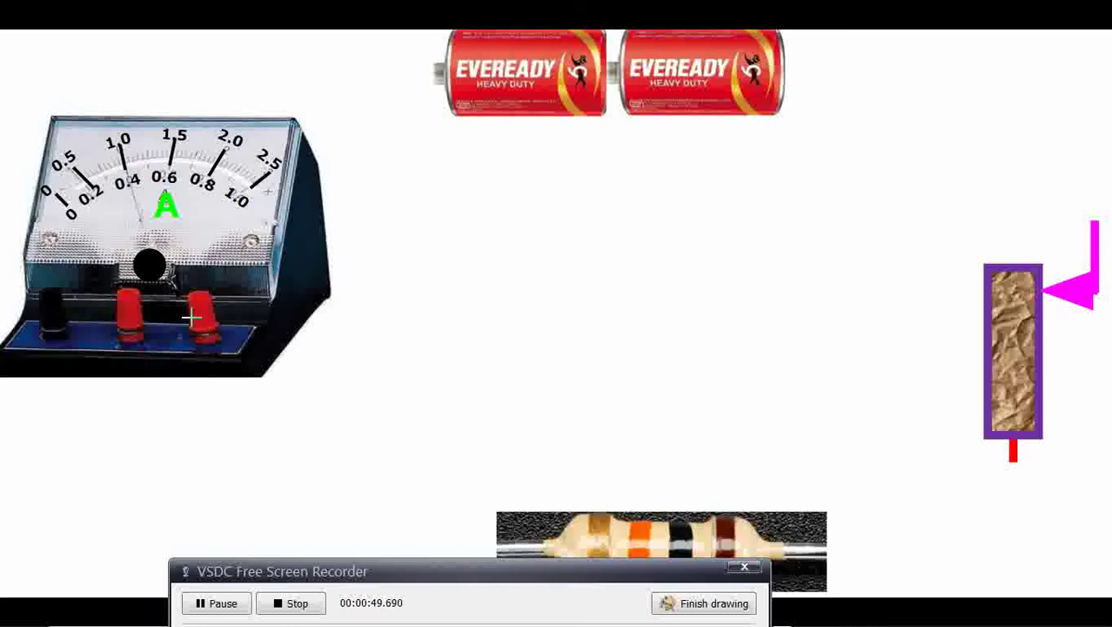
pyautogui.moveTo(114, 320)
pyautogui.mouseDown()
pyautogui.moveTo(165, 329)
pyautogui.moveTo(379, 175)
pyautogui.moveTo(435, 90)
pyautogui.moveTo(430, 77)
pyautogui.mouseUp()
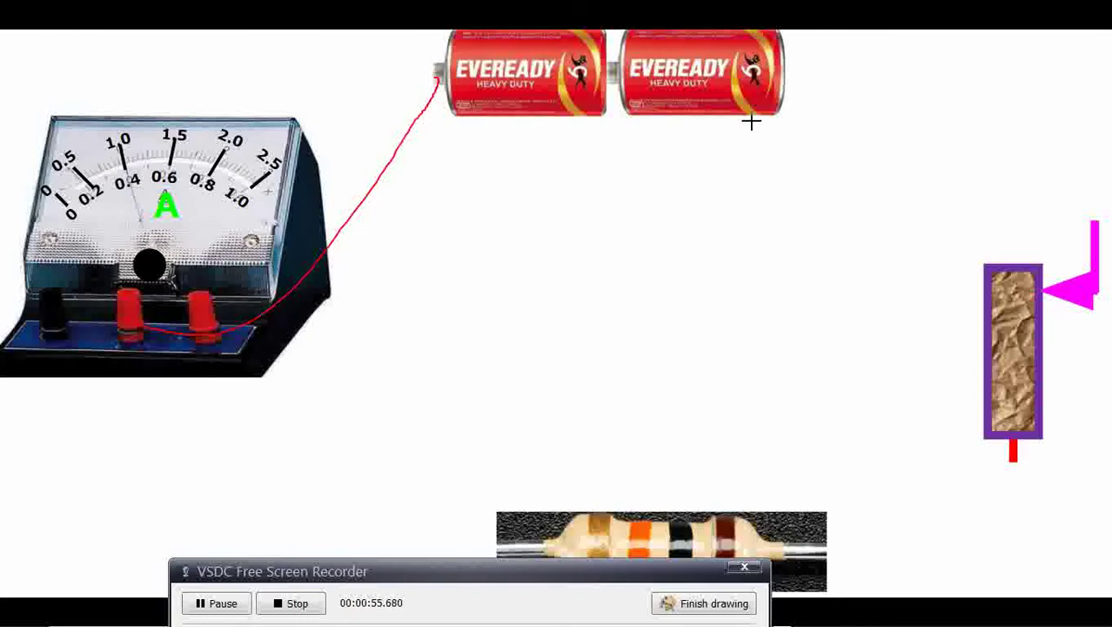
pyautogui.moveTo(781, 84)
pyautogui.mouseDown()
pyautogui.moveTo(832, 101)
pyautogui.moveTo(902, 153)
pyautogui.moveTo(957, 210)
pyautogui.moveTo(982, 278)
pyautogui.mouseUp()
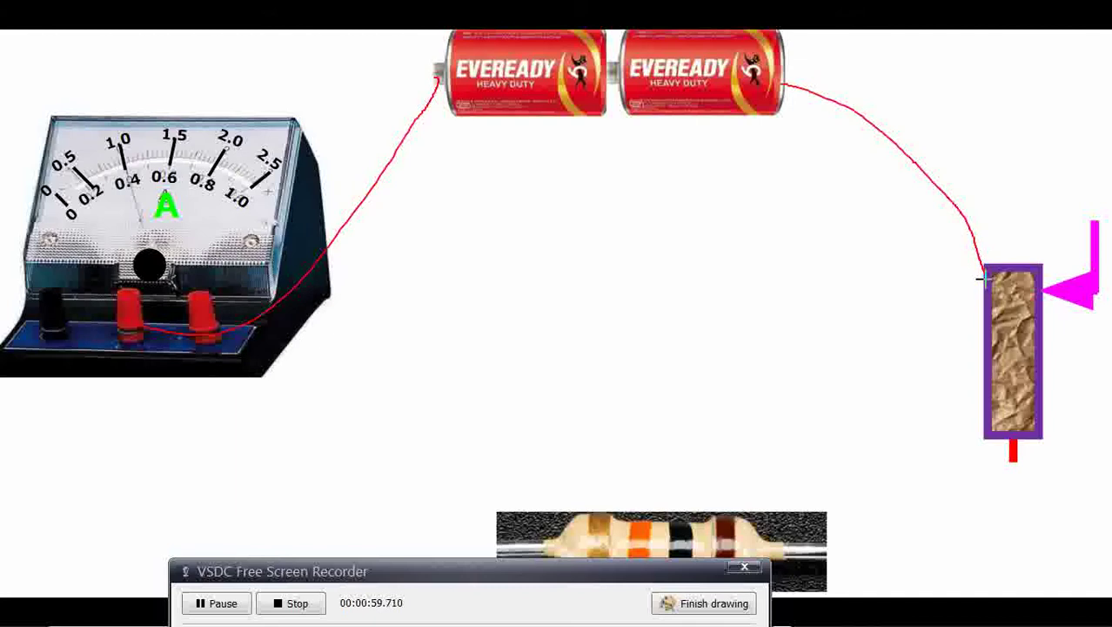
pyautogui.moveTo(1016, 449)
pyautogui.mouseDown()
pyautogui.moveTo(1008, 495)
pyautogui.moveTo(818, 550)
pyautogui.mouseUp()
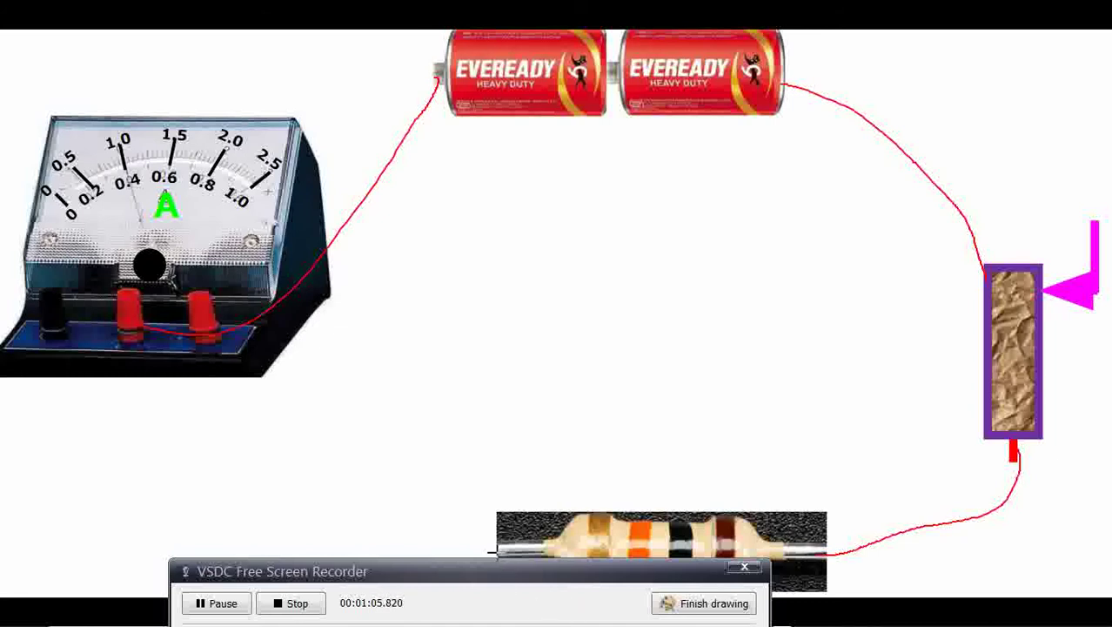
pyautogui.moveTo(490, 550)
pyautogui.mouseDown()
pyautogui.moveTo(398, 530)
pyautogui.moveTo(206, 456)
pyautogui.moveTo(85, 373)
pyautogui.moveTo(59, 320)
pyautogui.mouseUp()
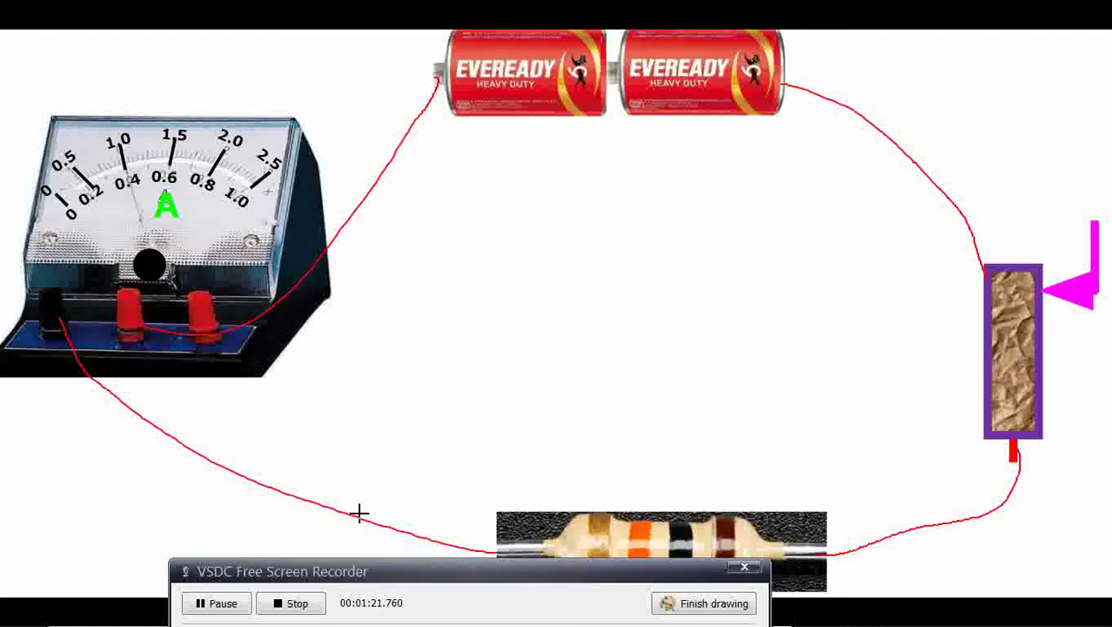
# Sketch a red looped branch with a check mark, running to the resistor's right end.
pyautogui.moveTo(359, 508)
pyautogui.mouseDown()
pyautogui.moveTo(428, 404)
pyautogui.moveTo(489, 372)
pyautogui.mouseUp()
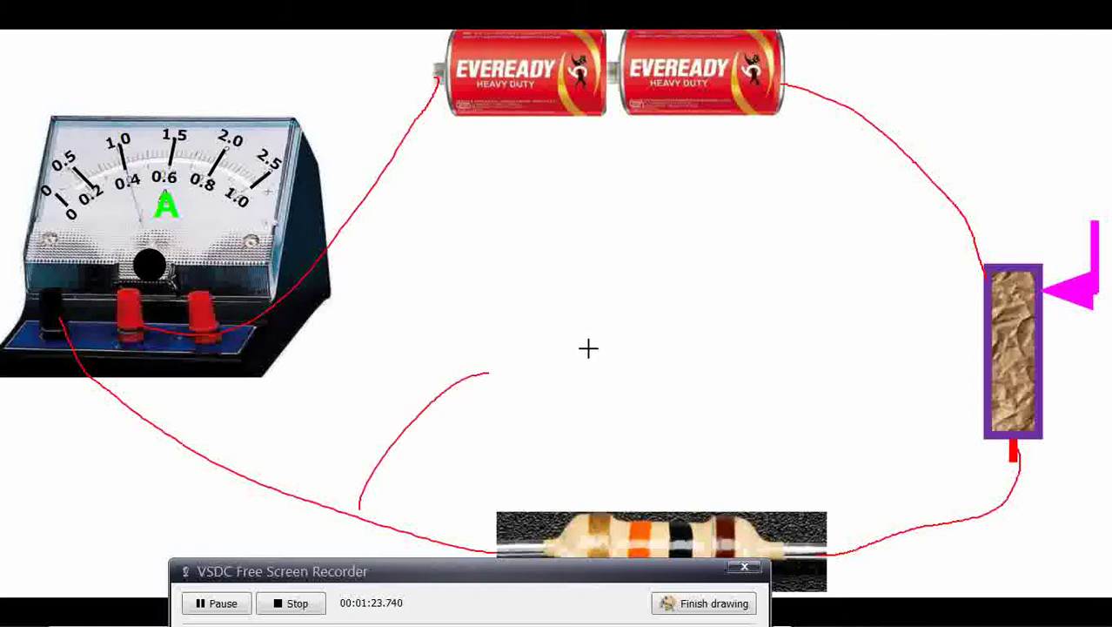
pyautogui.moveTo(585, 324)
pyautogui.mouseDown()
pyautogui.moveTo(491, 324)
pyautogui.moveTo(470, 375)
pyautogui.moveTo(538, 453)
pyautogui.moveTo(621, 415)
pyautogui.moveTo(642, 312)
pyautogui.moveTo(589, 319)
pyautogui.mouseUp()
pyautogui.moveTo(527, 376)
pyautogui.mouseDown()
pyautogui.moveTo(568, 415)
pyautogui.moveTo(584, 363)
pyautogui.mouseUp()
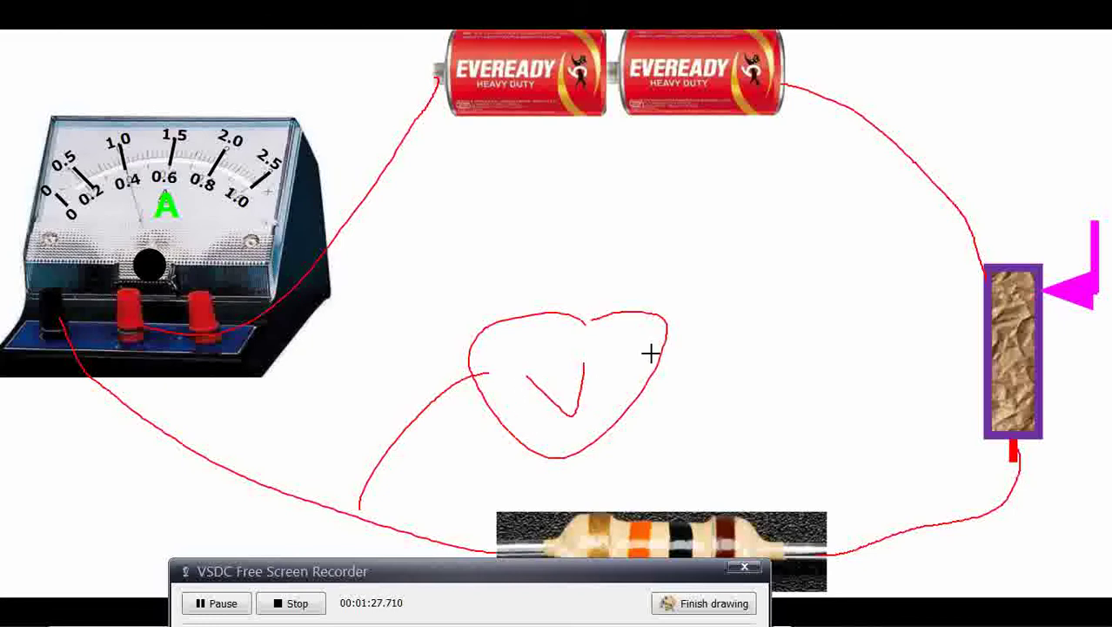
pyautogui.moveTo(662, 347)
pyautogui.mouseDown()
pyautogui.moveTo(834, 342)
pyautogui.moveTo(862, 539)
pyautogui.mouseUp()
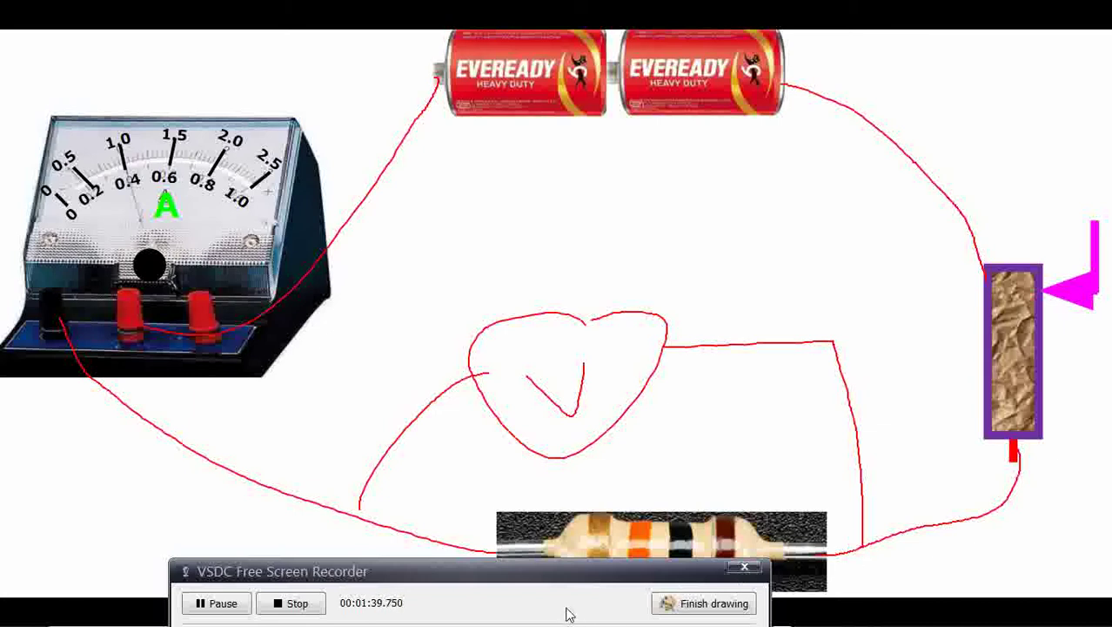
# Clear the red annotations and reposition the recorder bar.
pyautogui.click(700, 604)
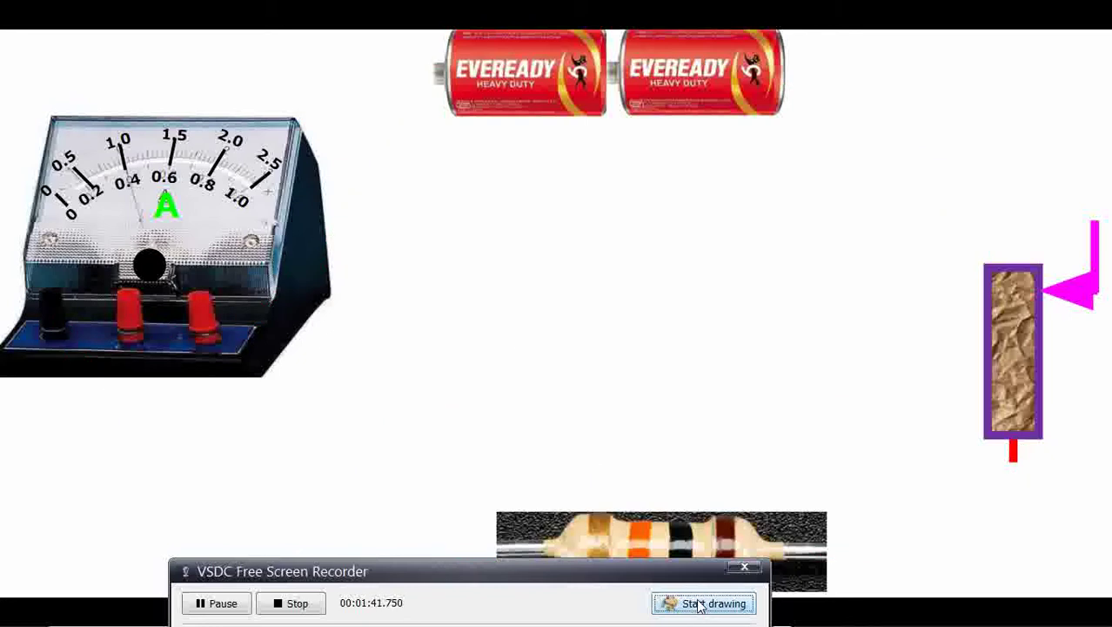
pyautogui.moveTo(564, 571); pyautogui.dragTo(560, 599)
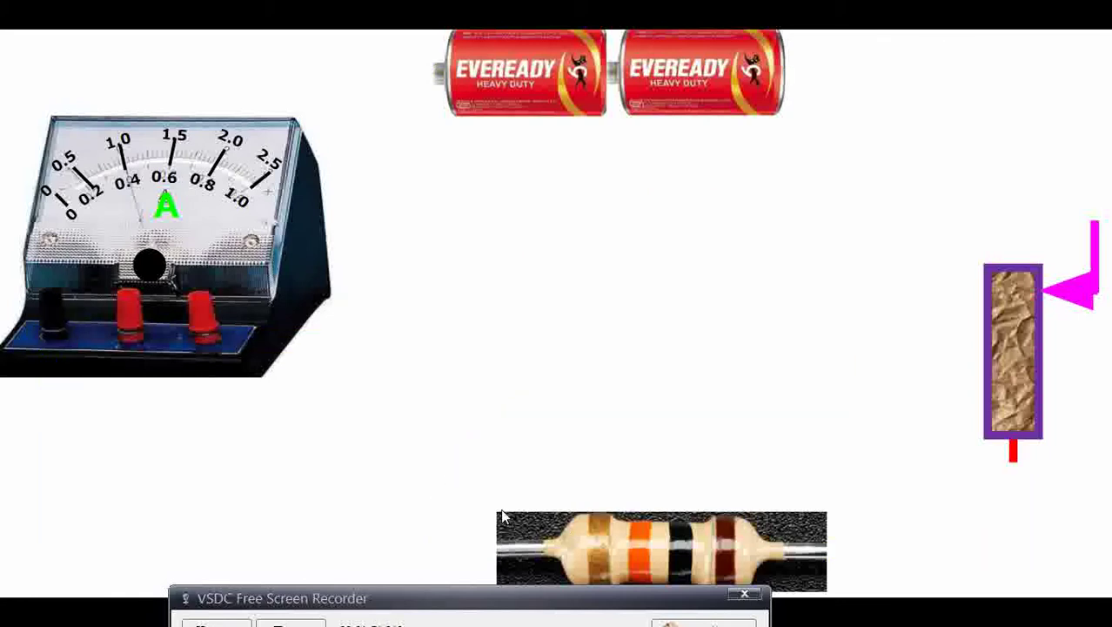
pyautogui.moveTo(443, 595); pyautogui.dragTo(437, 520)
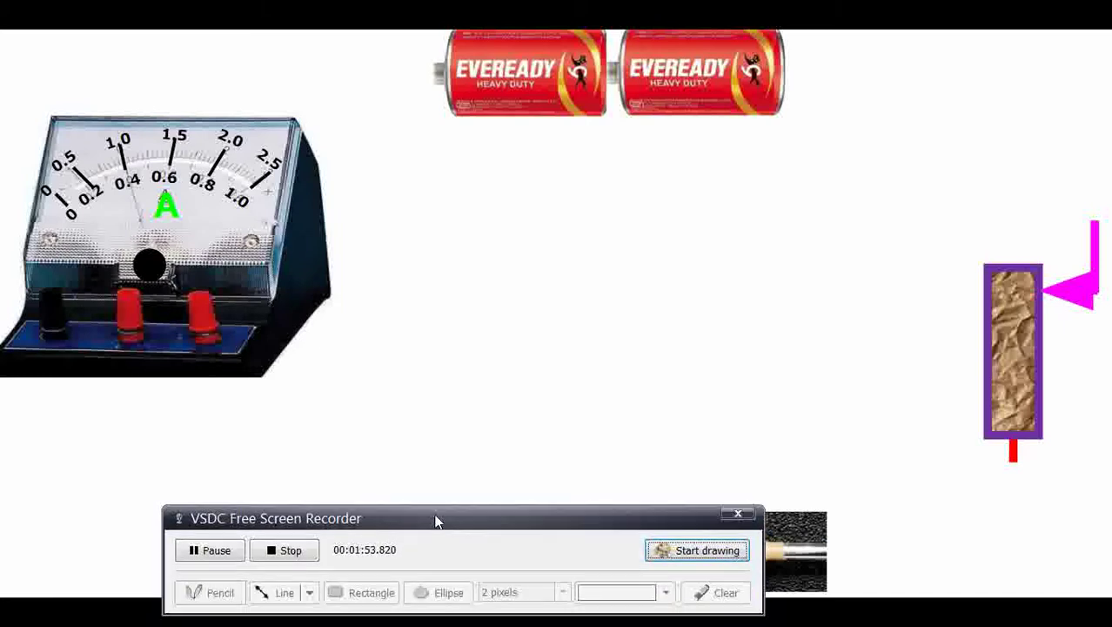
# Play the animation adding blue wires, the open switch and the voltmeter across the resistor.
pyautogui.click(465, 481)
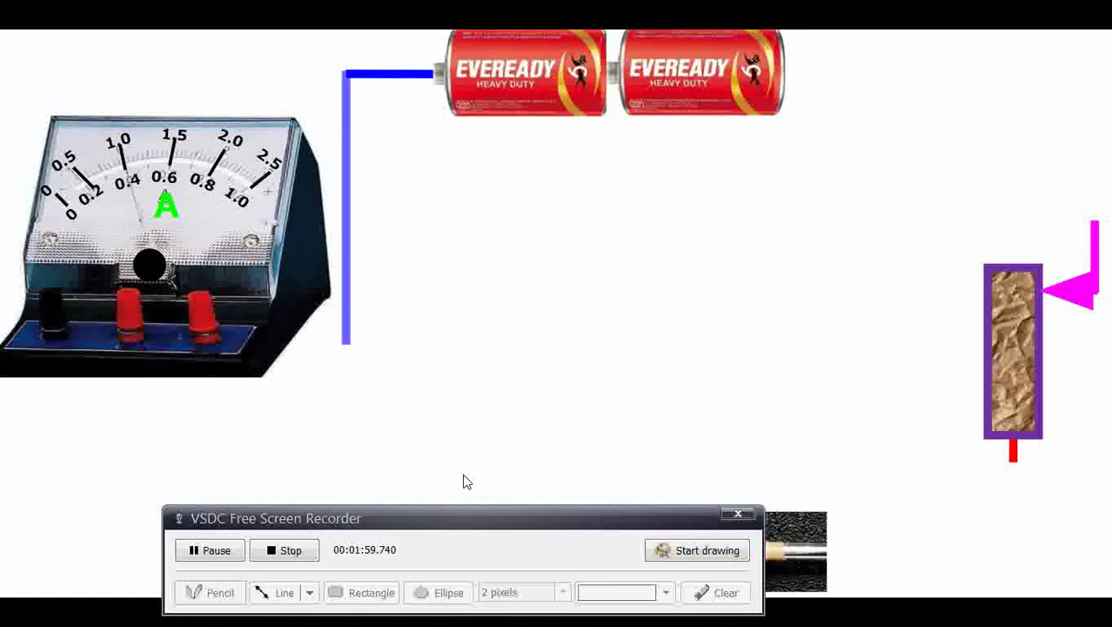
pyautogui.moveTo(462, 516); pyautogui.dragTo(473, 591)
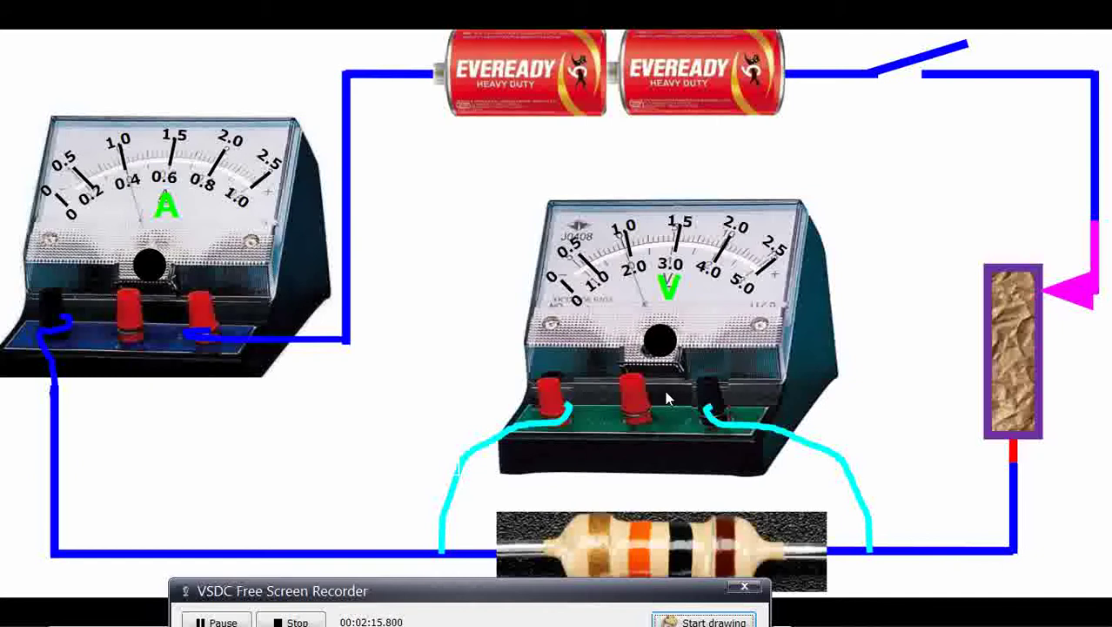
pyautogui.moveTo(560, 599)
pyautogui.mouseDown()
pyautogui.moveTo(566, 411)
pyautogui.moveTo(594, 440)
pyautogui.mouseUp()
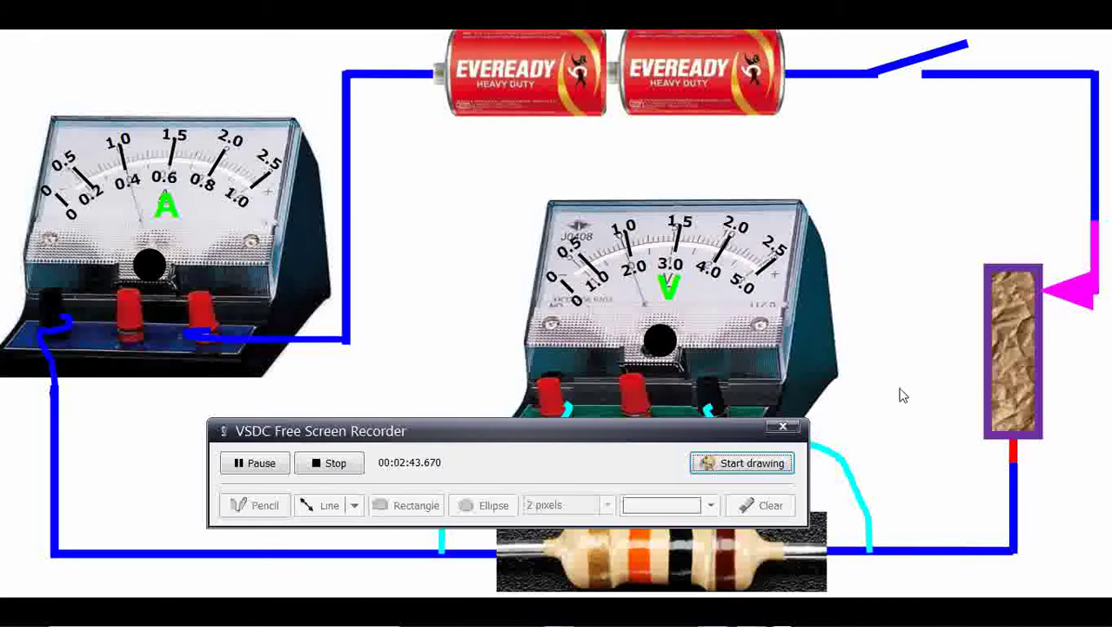
# Close the slide's switch to show the Pd(V)/I(A) table, advance to the V–I graph, then go to PhET.
pyautogui.click(753, 298)
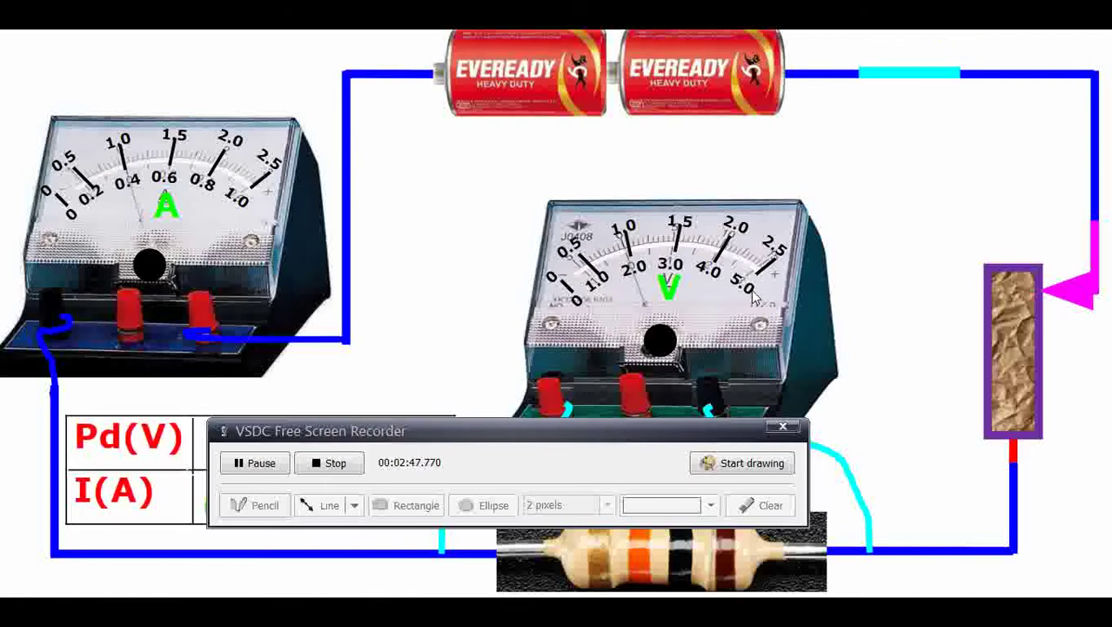
pyautogui.moveTo(646, 439); pyautogui.dragTo(490, 434)
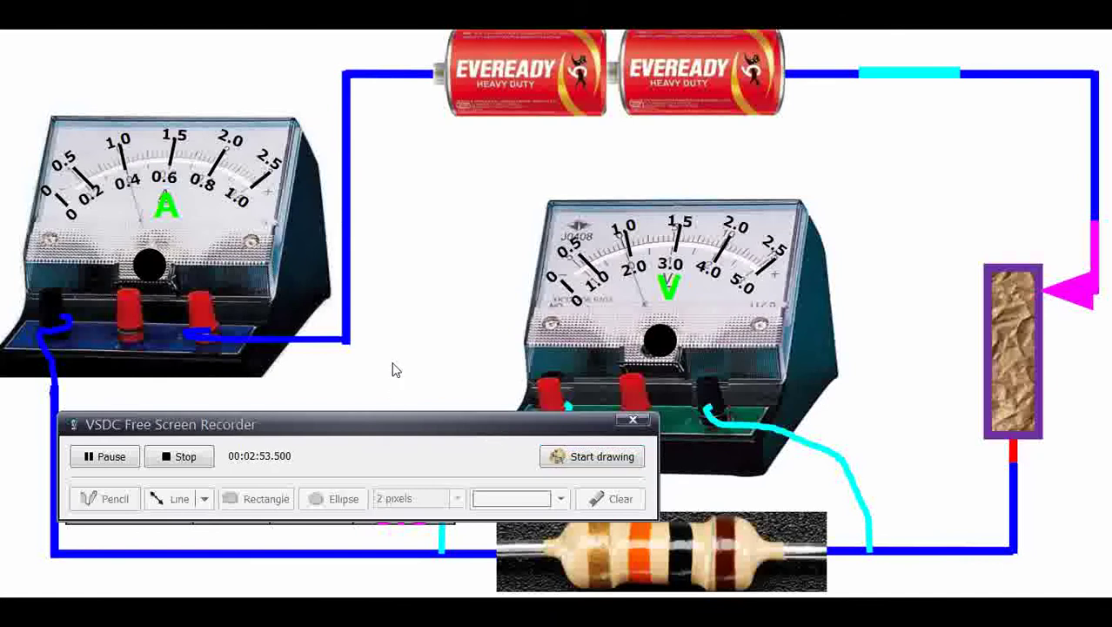
pyautogui.press('Right')
pyautogui.click(113, 456)
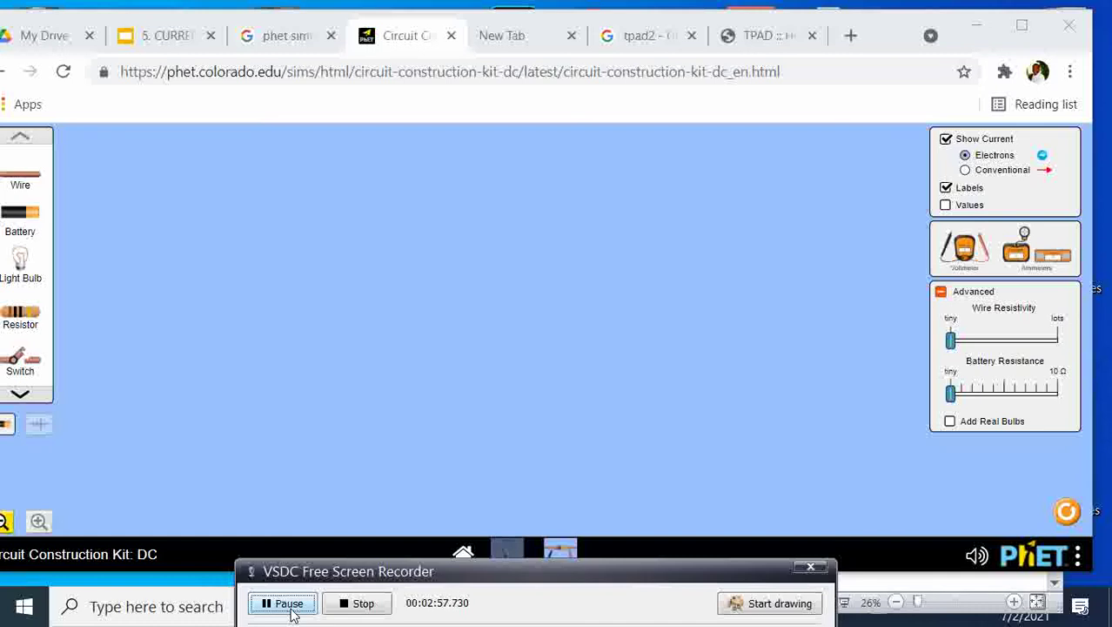
# Place a switch mid-canvas with two wires chained leftward and one hanging down on the right.
pyautogui.click(15, 368)
pyautogui.moveTo(15, 367); pyautogui.dragTo(574, 238)
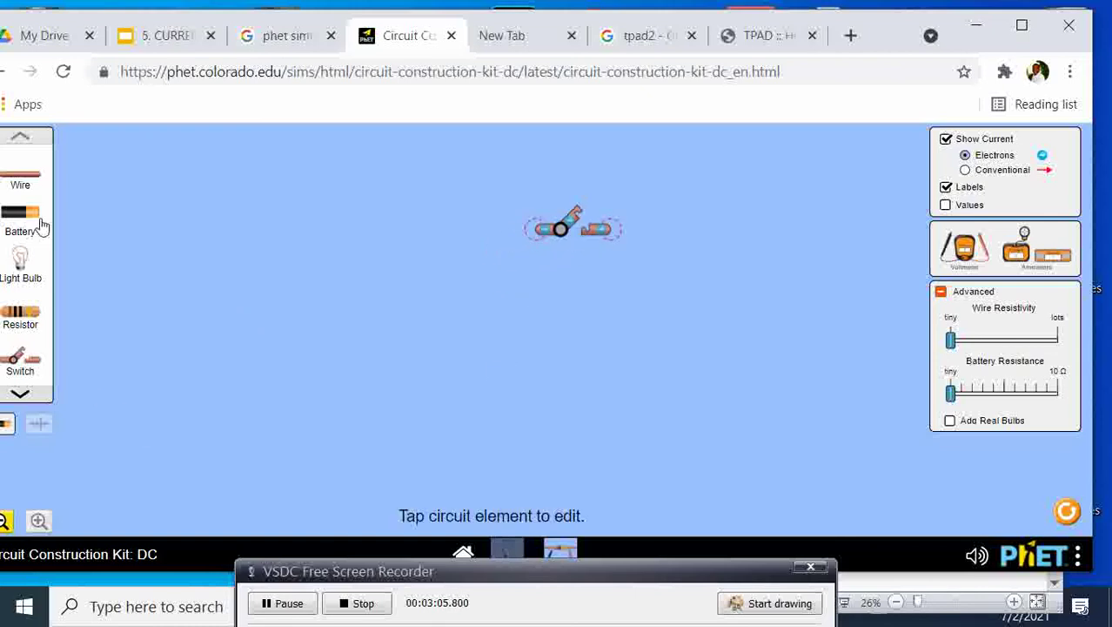
pyautogui.moveTo(21, 181); pyautogui.dragTo(491, 237)
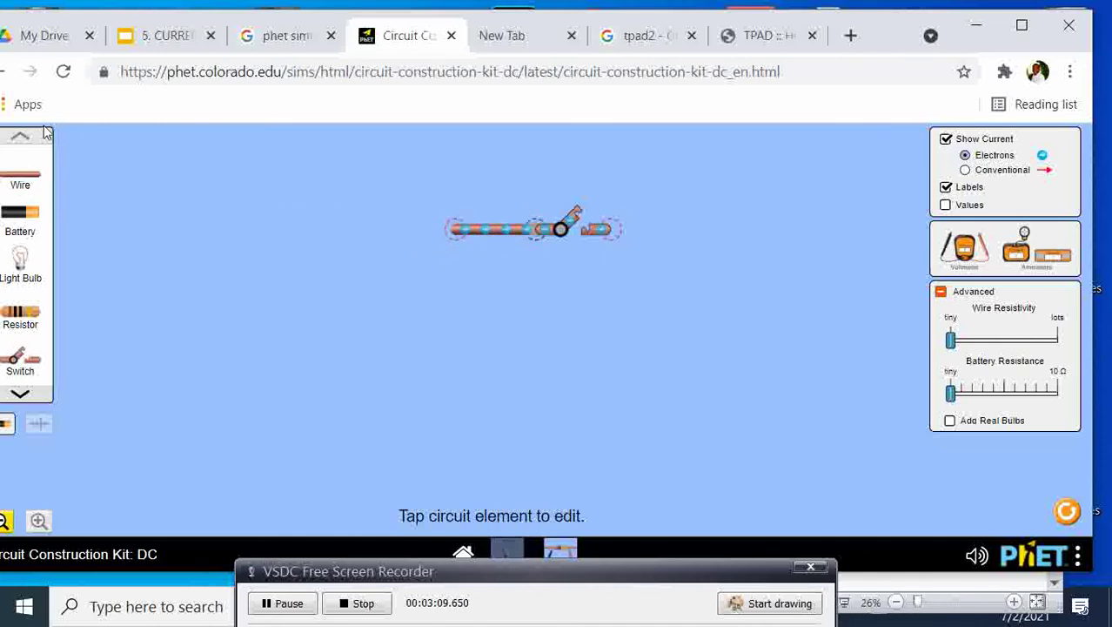
pyautogui.moveTo(17, 182); pyautogui.dragTo(410, 238)
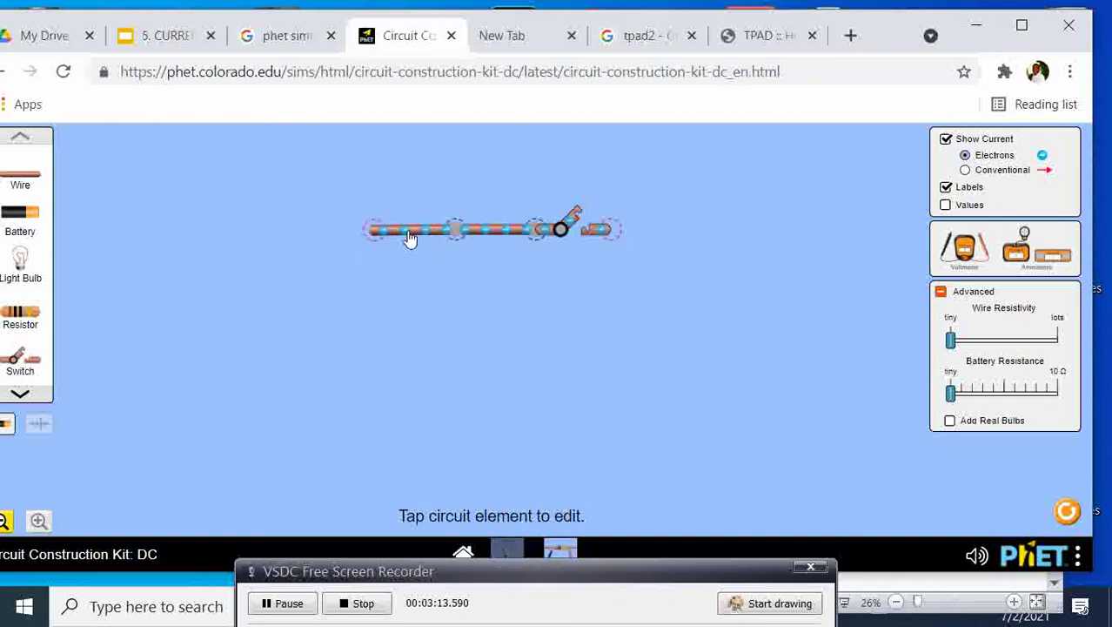
pyautogui.moveTo(19, 178); pyautogui.dragTo(646, 247)
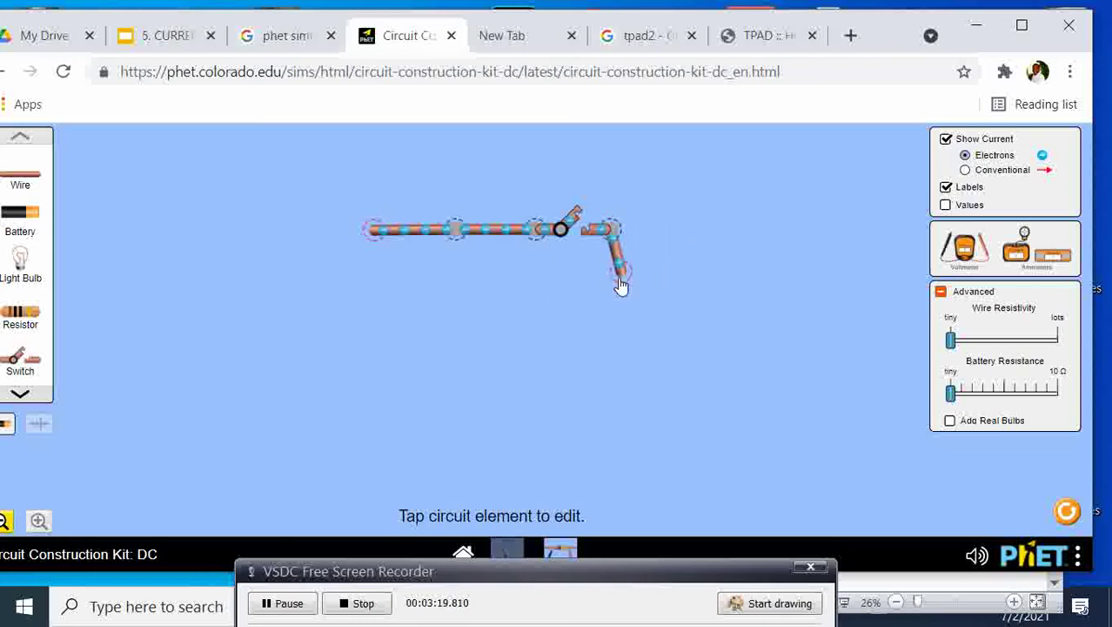
pyautogui.moveTo(621, 287); pyautogui.dragTo(608, 289)
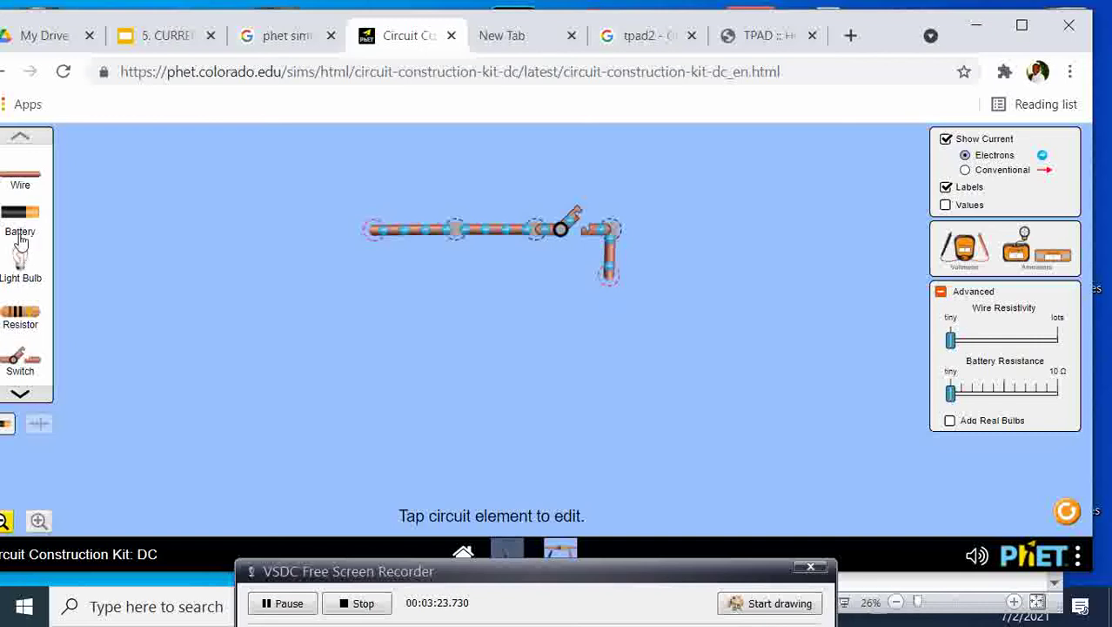
# Snap two batteries in series onto the wire's left end and place a resistor below.
pyautogui.moveTo(24, 225); pyautogui.dragTo(336, 241)
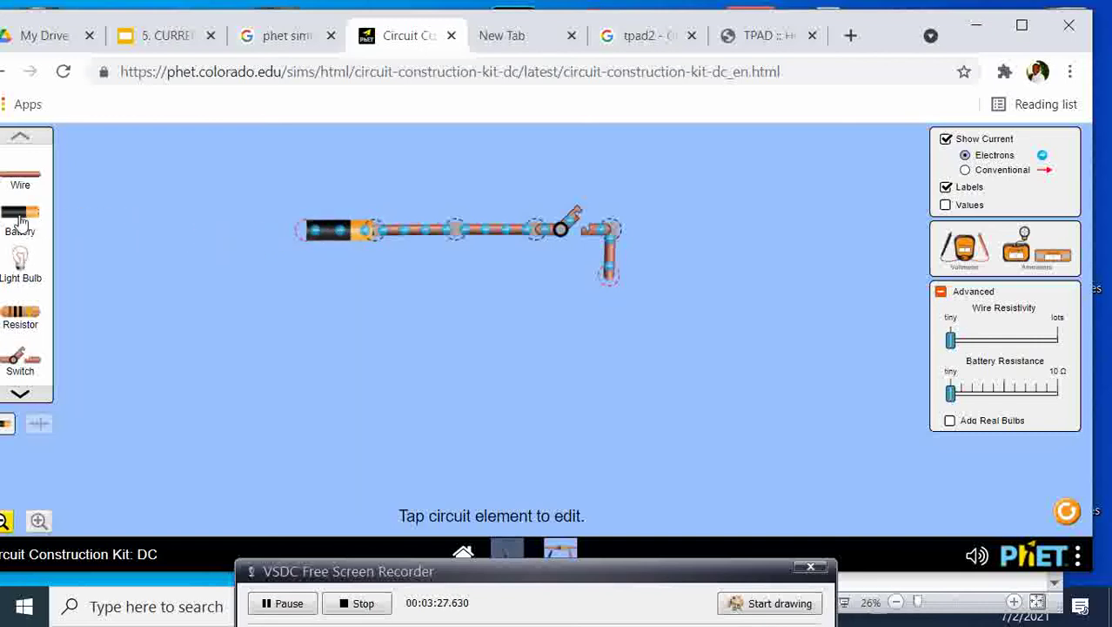
pyautogui.moveTo(29, 222); pyautogui.dragTo(272, 247)
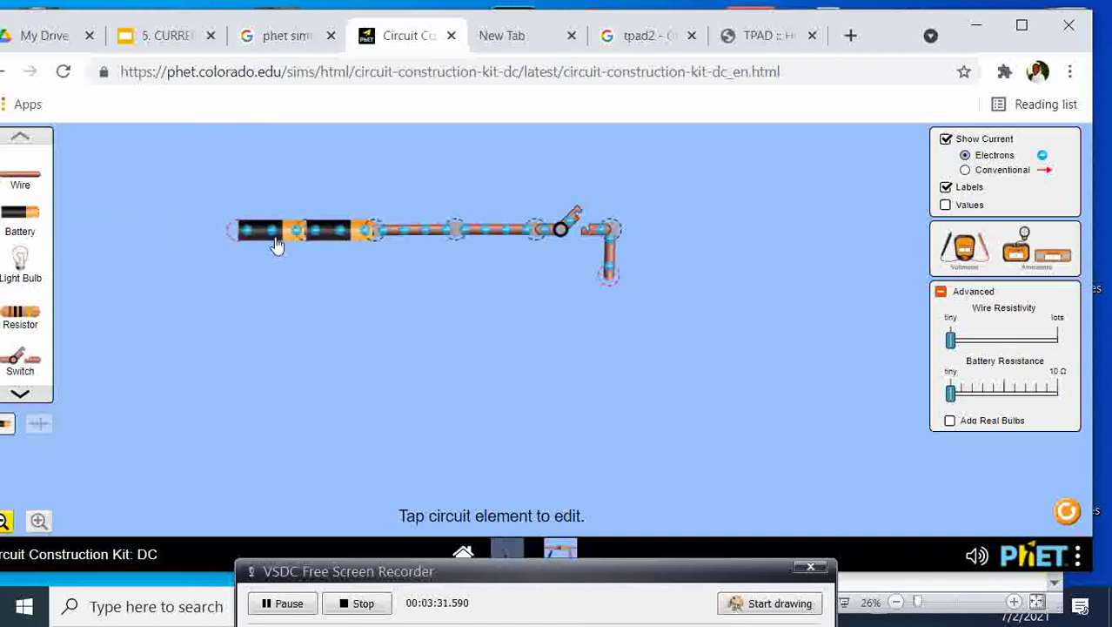
pyautogui.moveTo(24, 324); pyautogui.dragTo(386, 378)
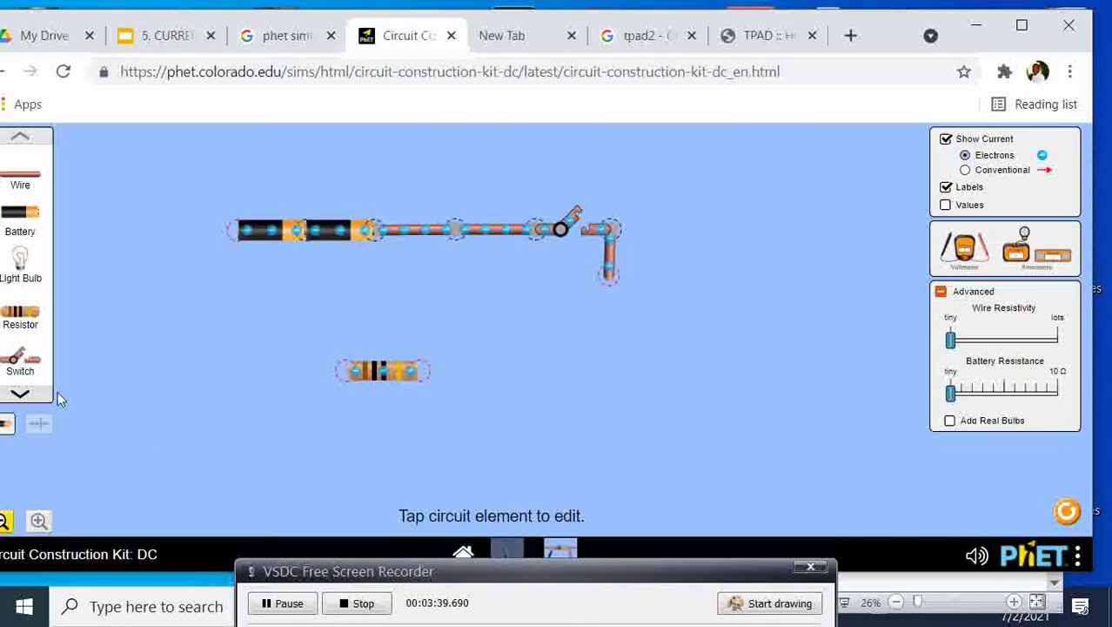
pyautogui.click(21, 396)
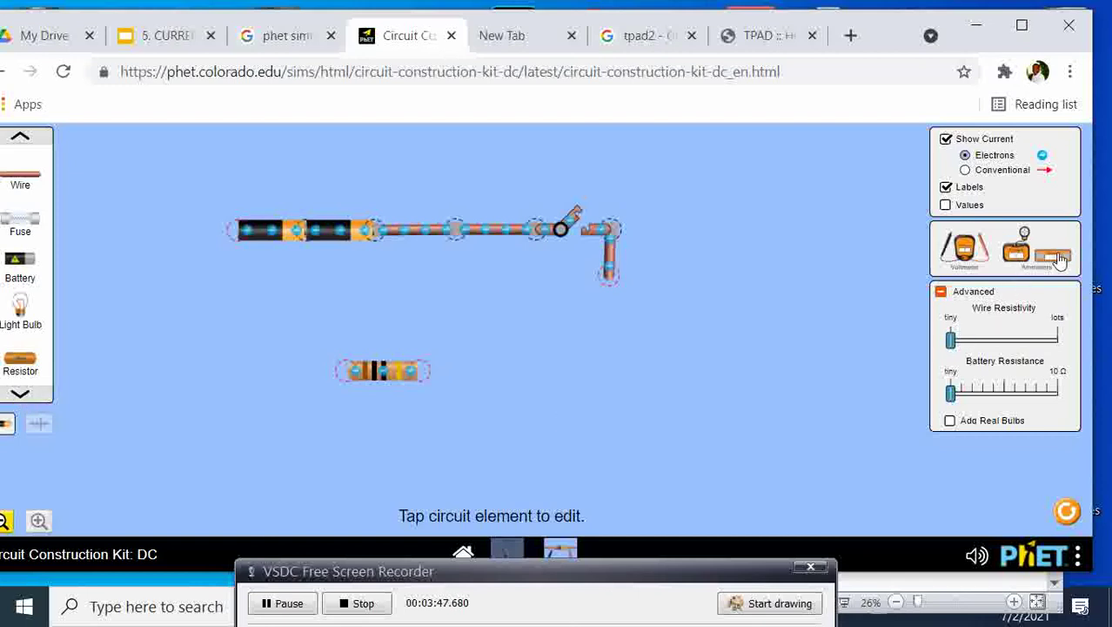
# Add an ammeter left of the batteries and wire it through the resistor back to the switch.
pyautogui.moveTo(1054, 261); pyautogui.dragTo(204, 247)
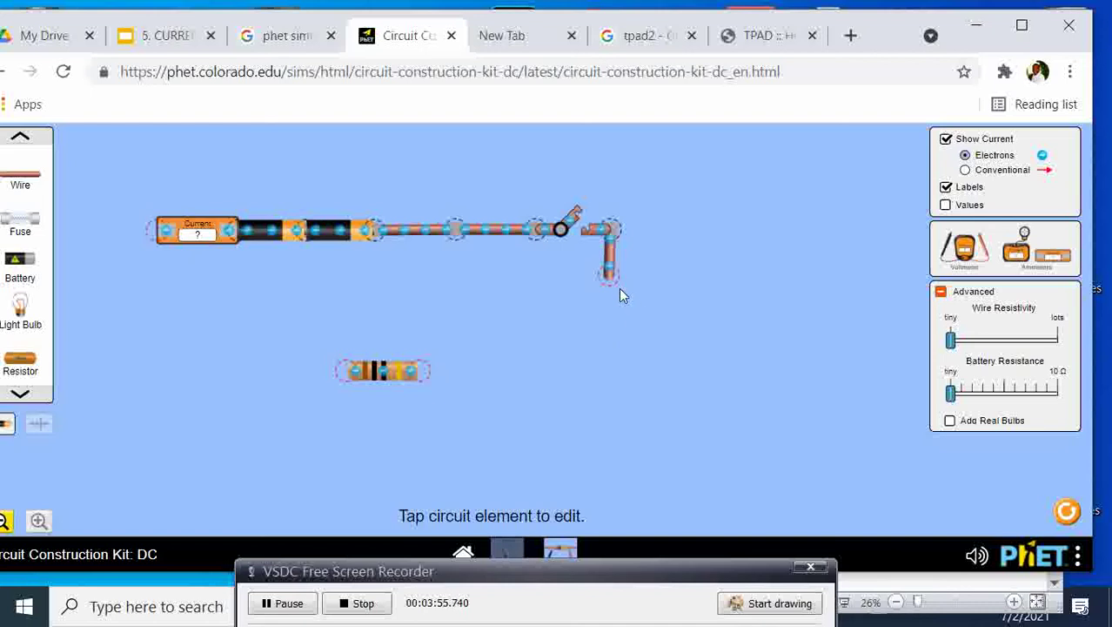
pyautogui.moveTo(43, 190); pyautogui.dragTo(145, 298)
pyautogui.moveTo(3, 201); pyautogui.dragTo(144, 346)
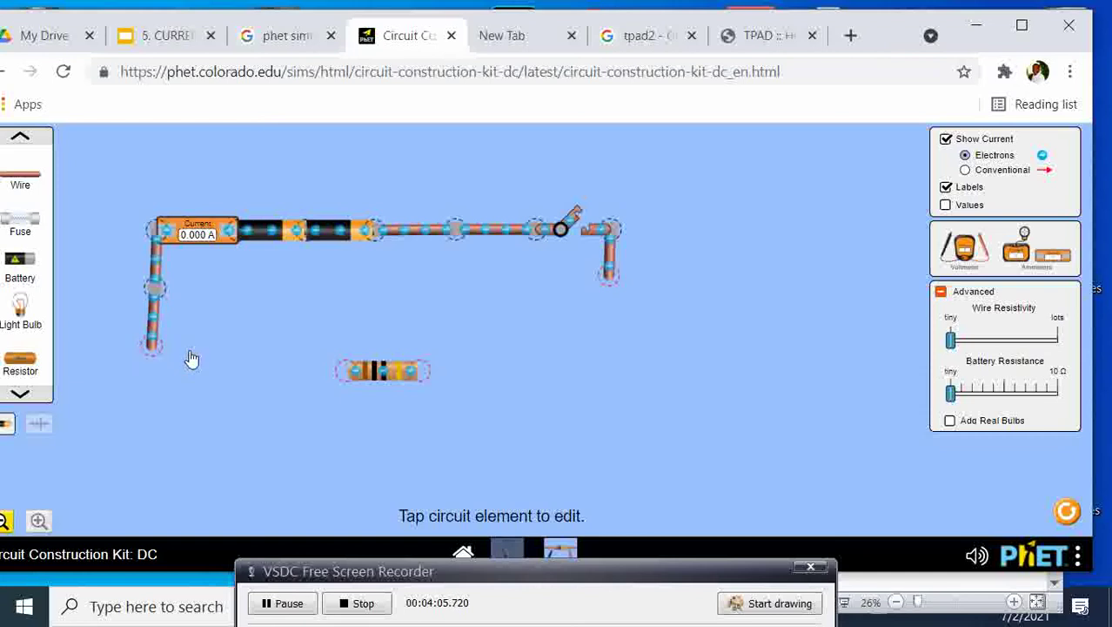
pyautogui.moveTo(24, 179); pyautogui.dragTo(199, 359)
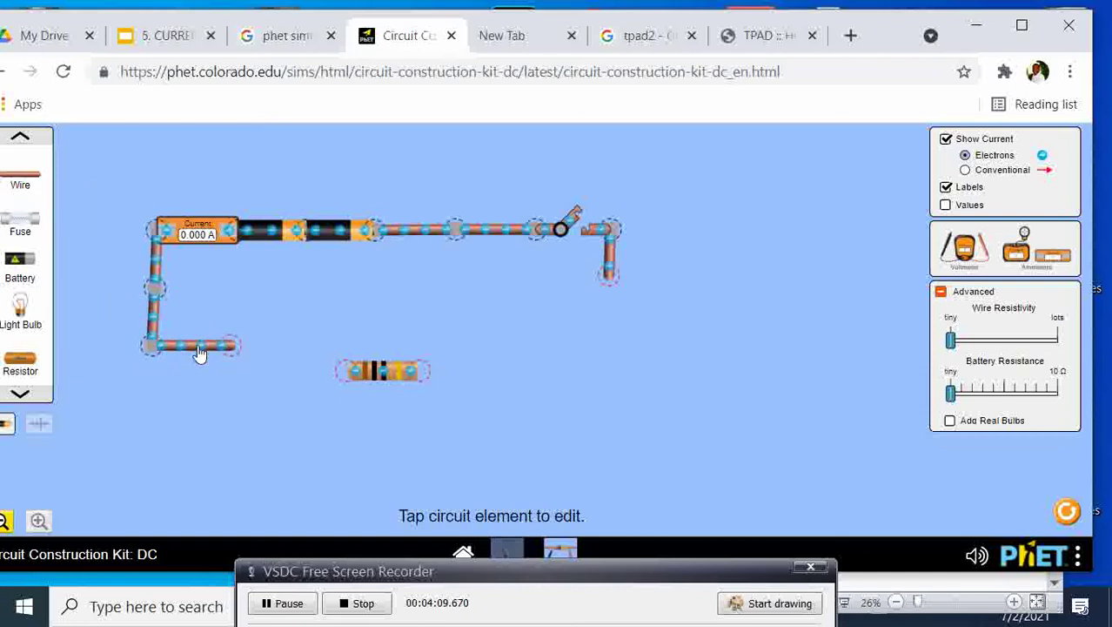
pyautogui.moveTo(407, 383); pyautogui.dragTo(295, 355)
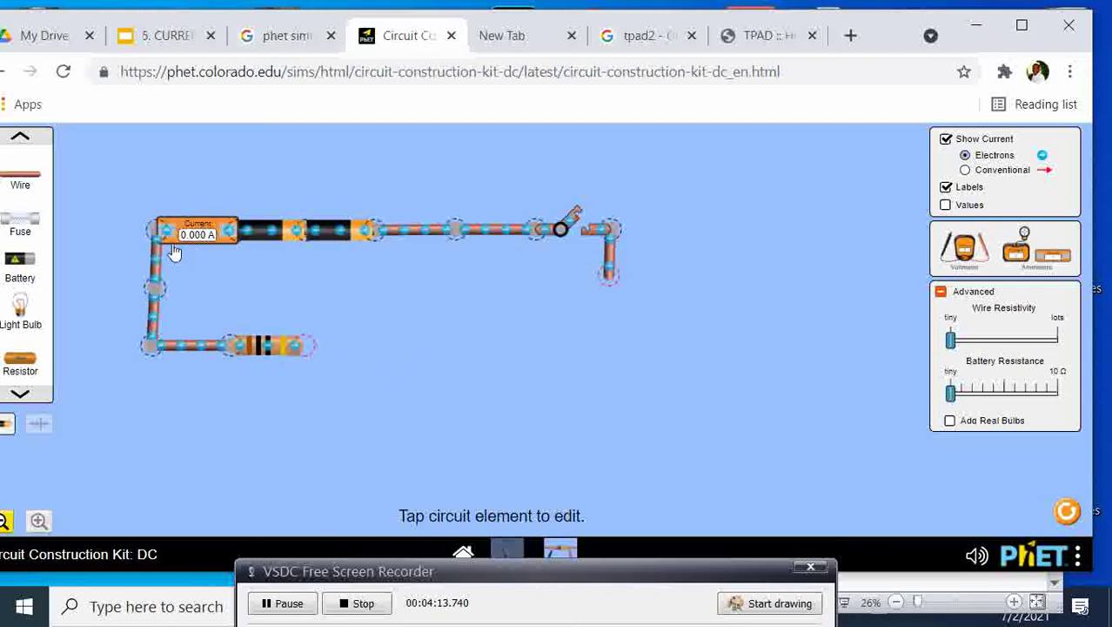
pyautogui.moveTo(23, 179); pyautogui.dragTo(615, 337)
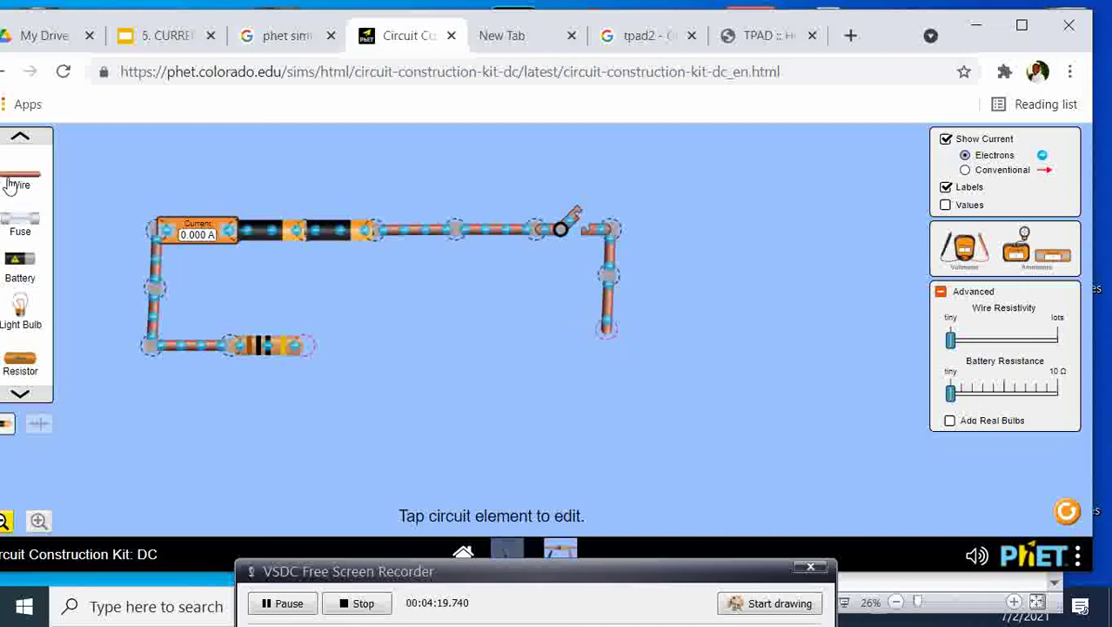
pyautogui.moveTo(13, 185); pyautogui.dragTo(574, 346)
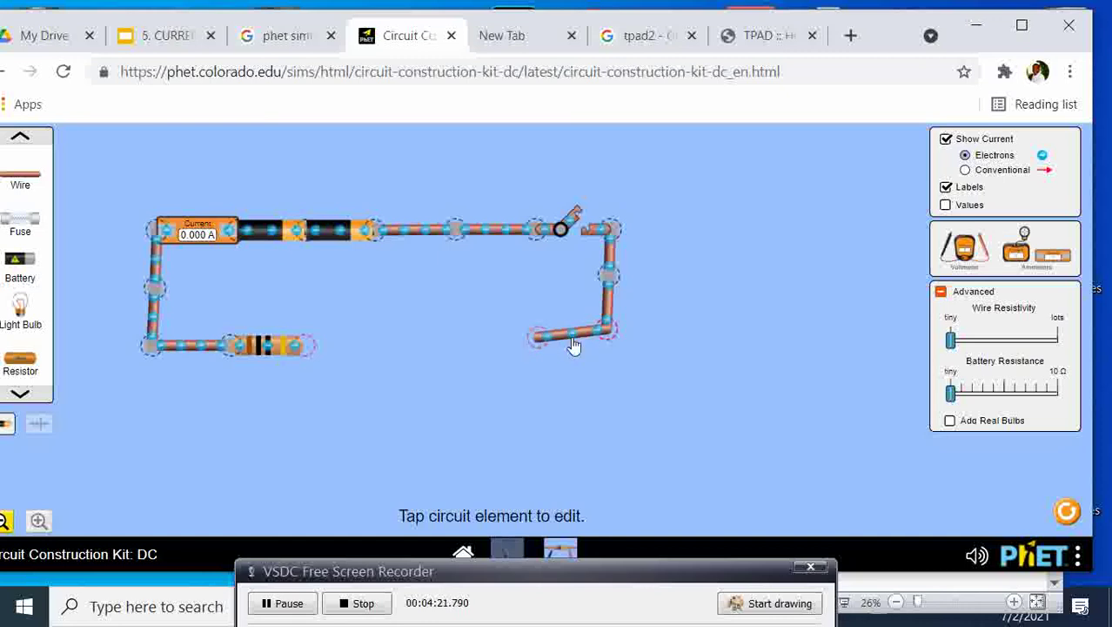
pyautogui.click(298, 605)
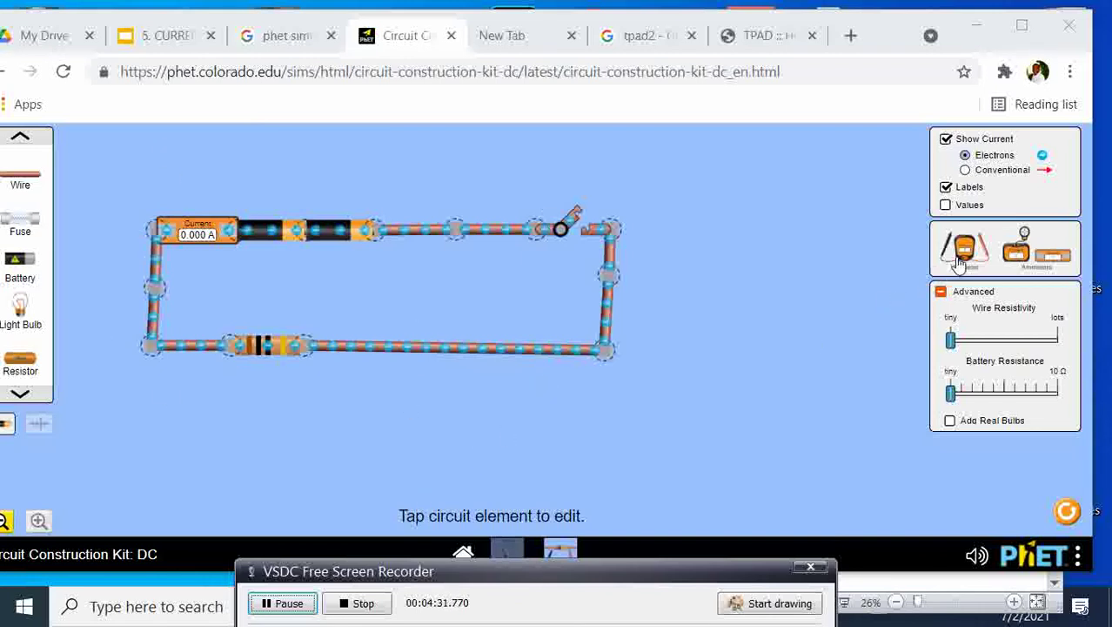
# Put voltmeter probes on both sides of the resistor and close the switch, reading 18.00 V and 1.80 A.
pyautogui.moveTo(961, 261); pyautogui.dragTo(268, 447)
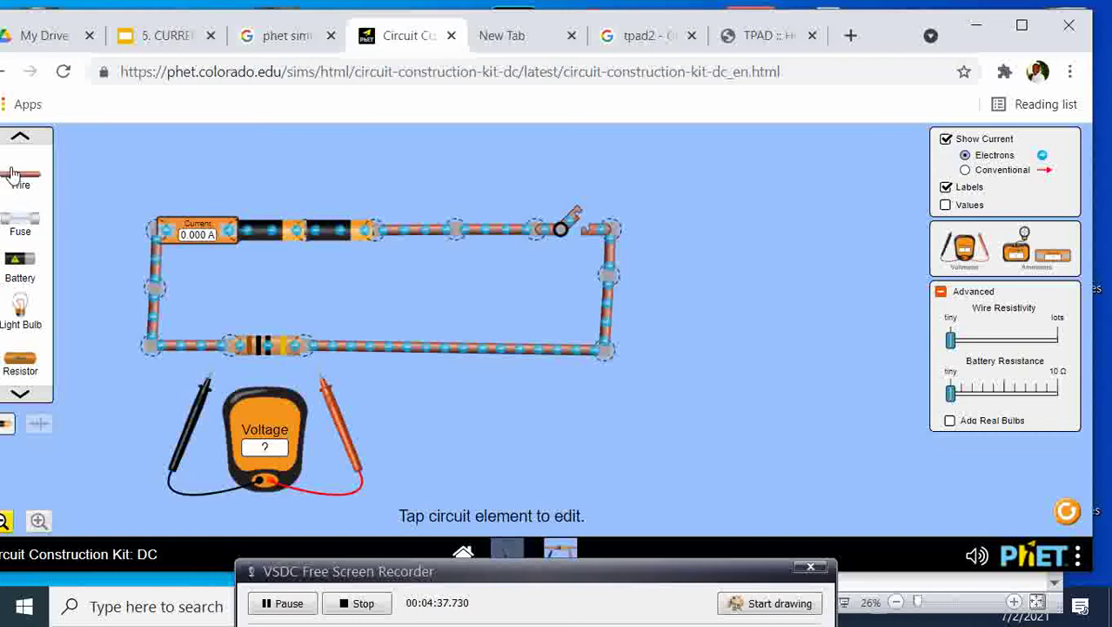
pyautogui.moveTo(12, 174); pyautogui.dragTo(208, 353)
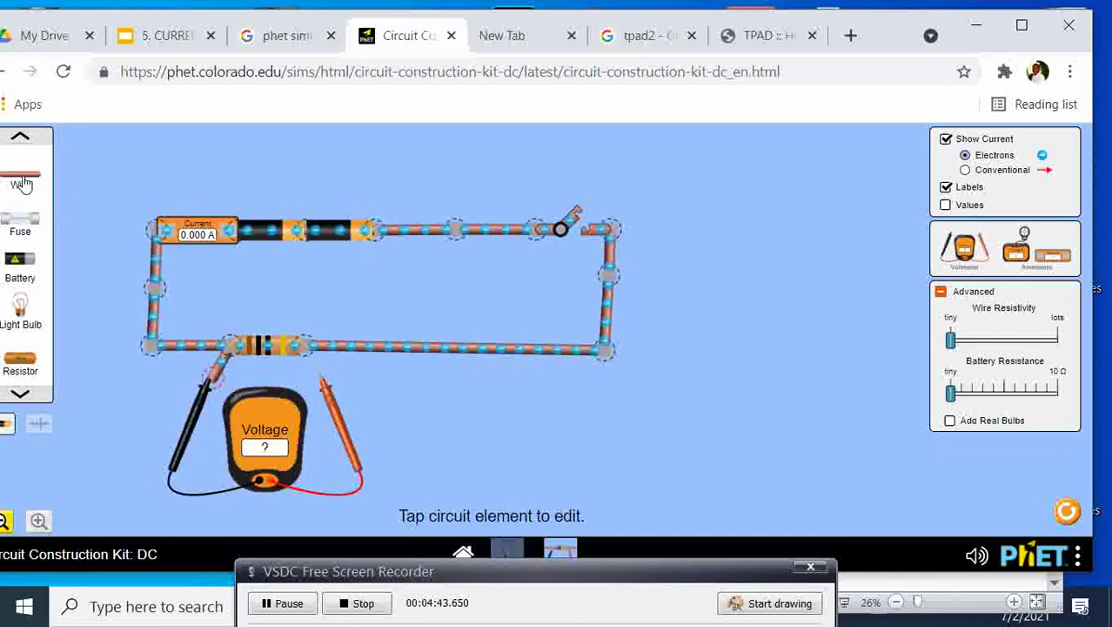
pyautogui.moveTo(48, 189); pyautogui.dragTo(324, 379)
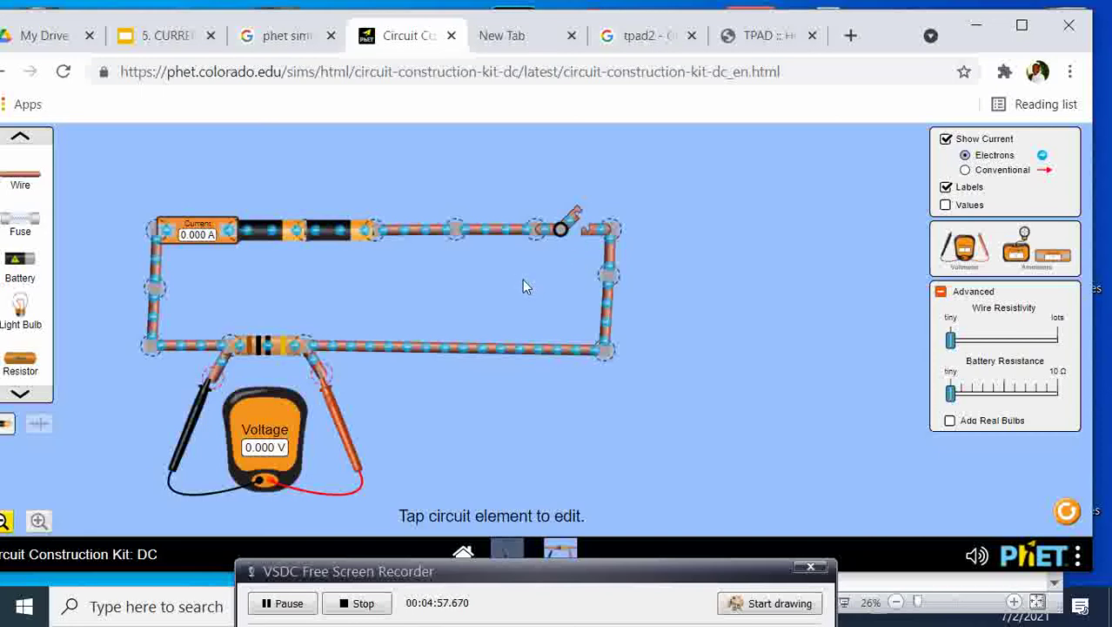
pyautogui.click(577, 214)
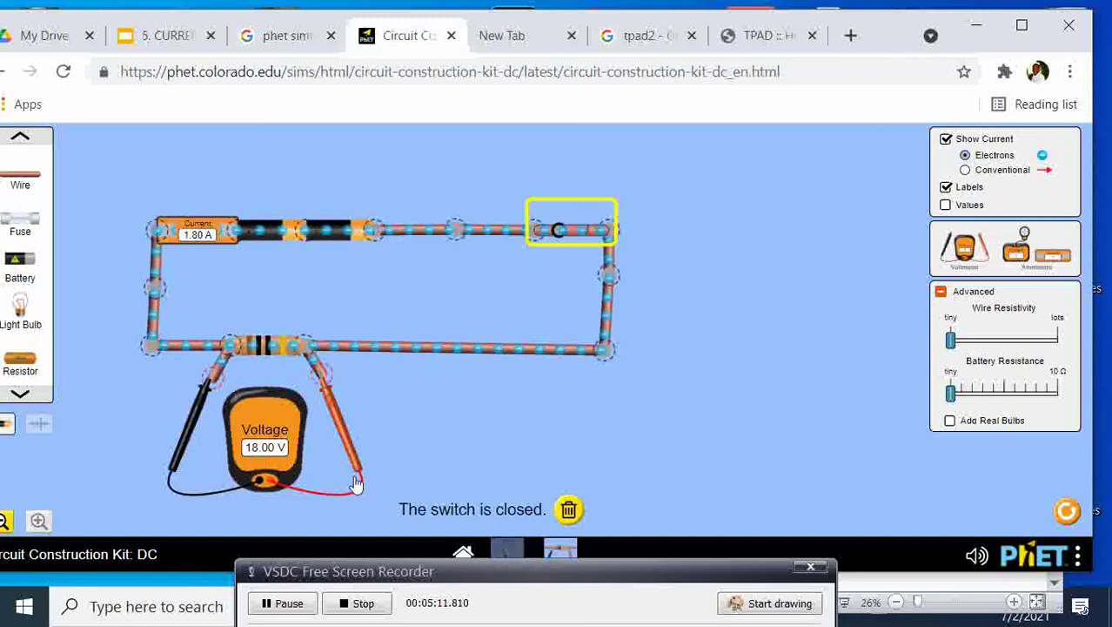
# Minimize the PowerPoint window to return to the PhET circuit.
pyautogui.click(956, 607)
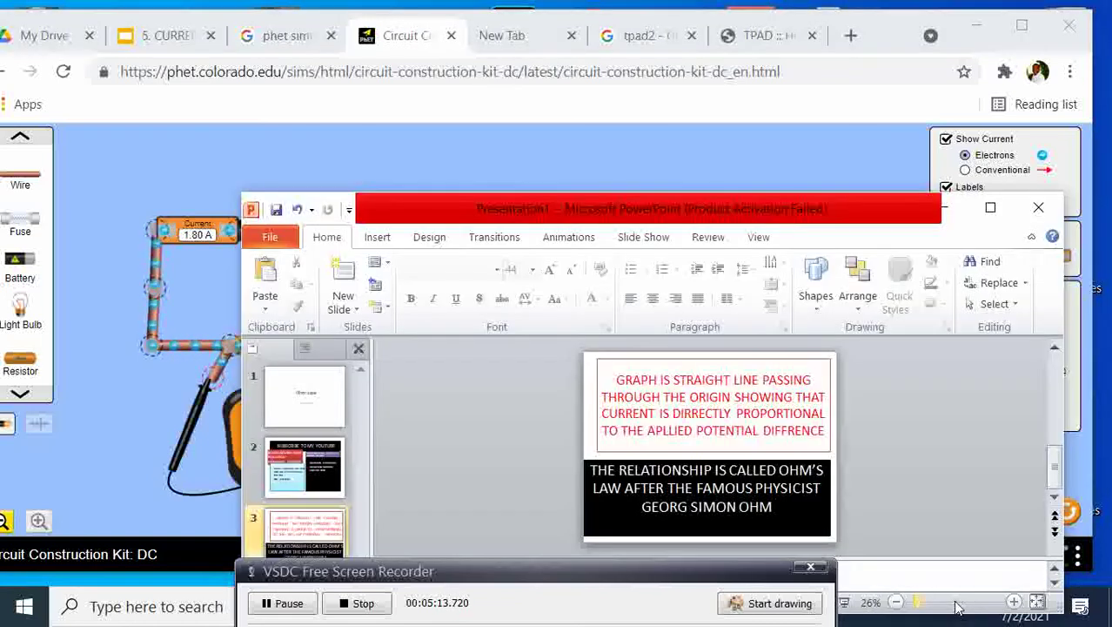
pyautogui.click(951, 207)
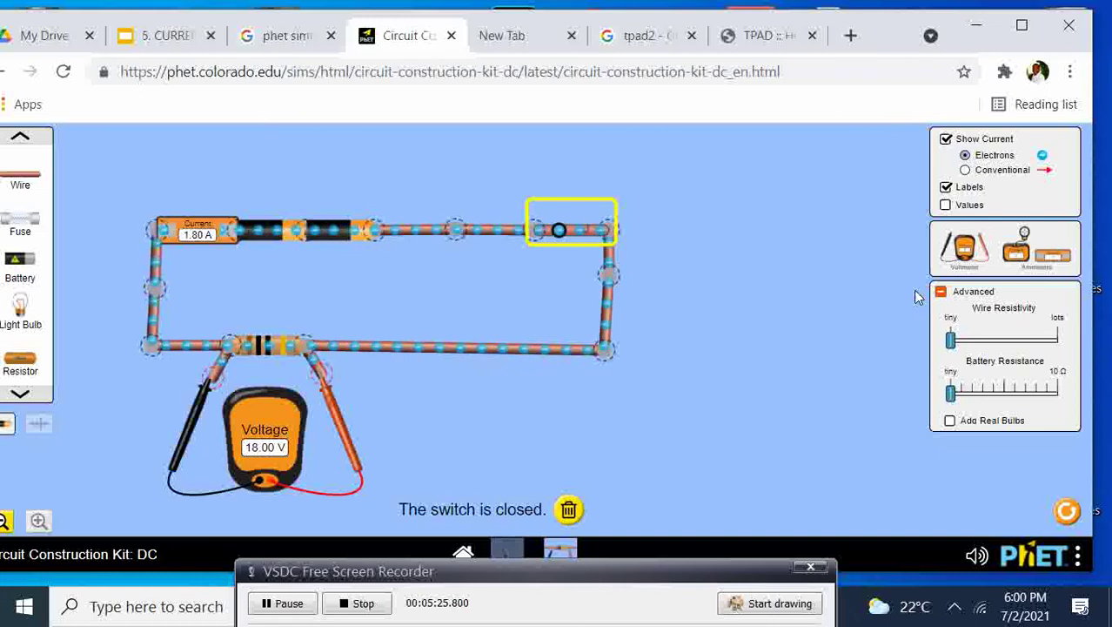
# Switch current display to Conventional and the circuit view to schematic symbols.
pyautogui.click(966, 172)
pyautogui.click(965, 171)
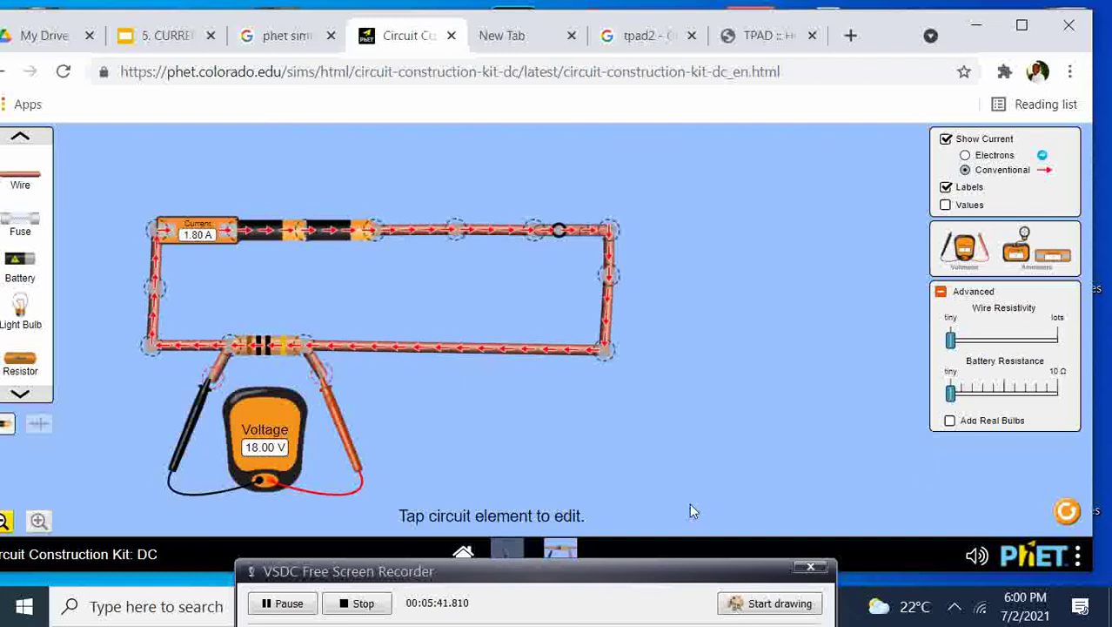
pyautogui.click(38, 424)
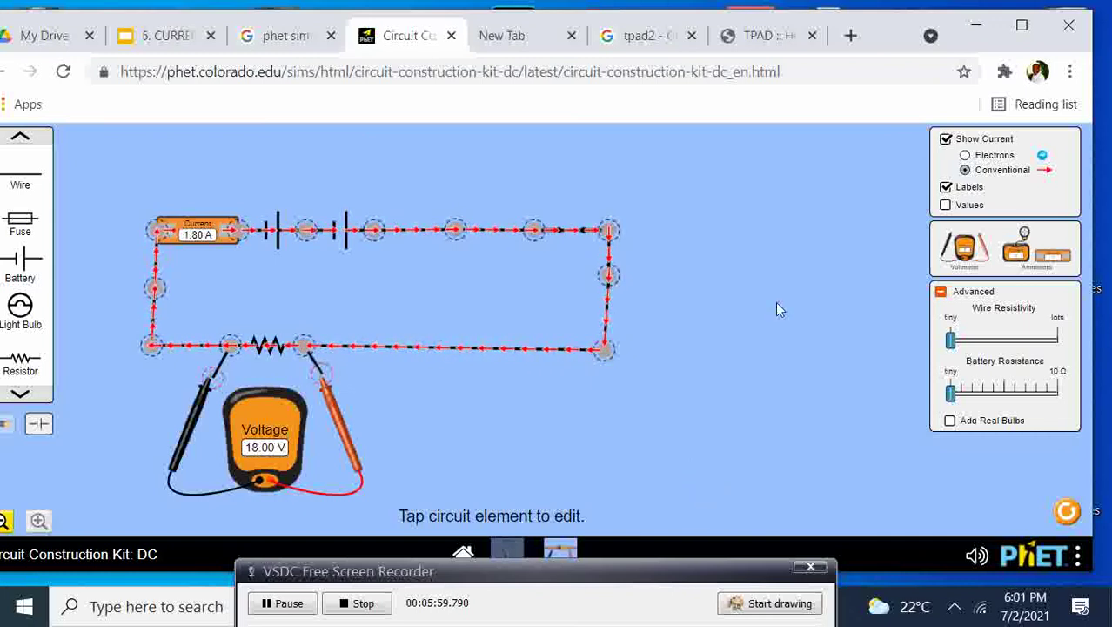
# Turn on Values and raise Wire Resistivity stepwise until readings fall to 0.68 A and 6.80 V.
pyautogui.click(946, 206)
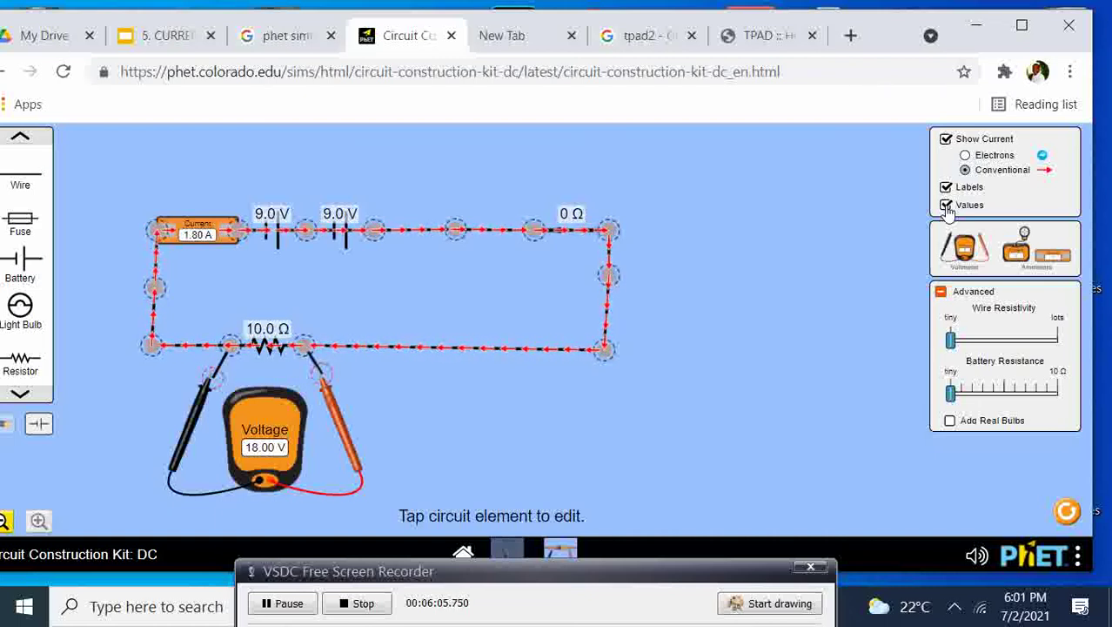
pyautogui.click(296, 609)
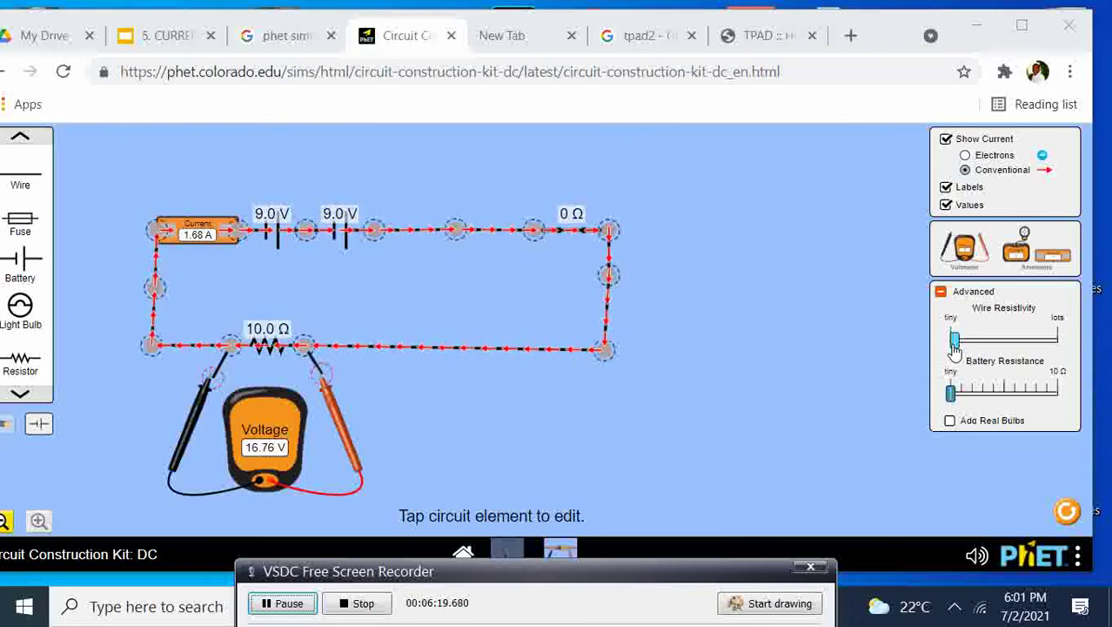
pyautogui.moveTo(955, 344); pyautogui.dragTo(985, 347)
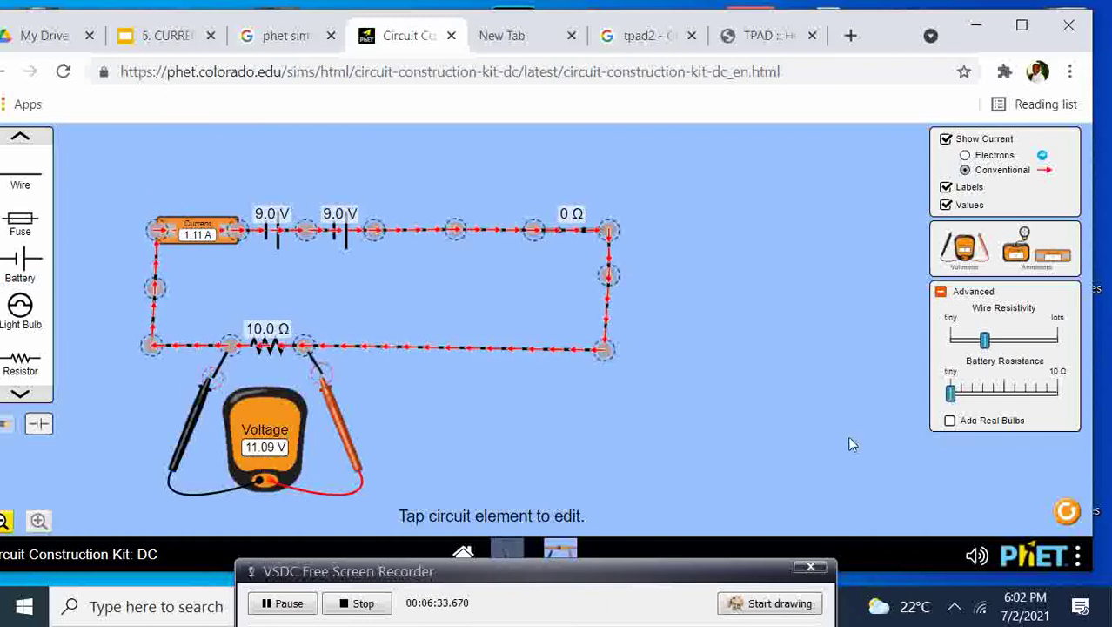
pyautogui.moveTo(984, 340); pyautogui.dragTo(1012, 344)
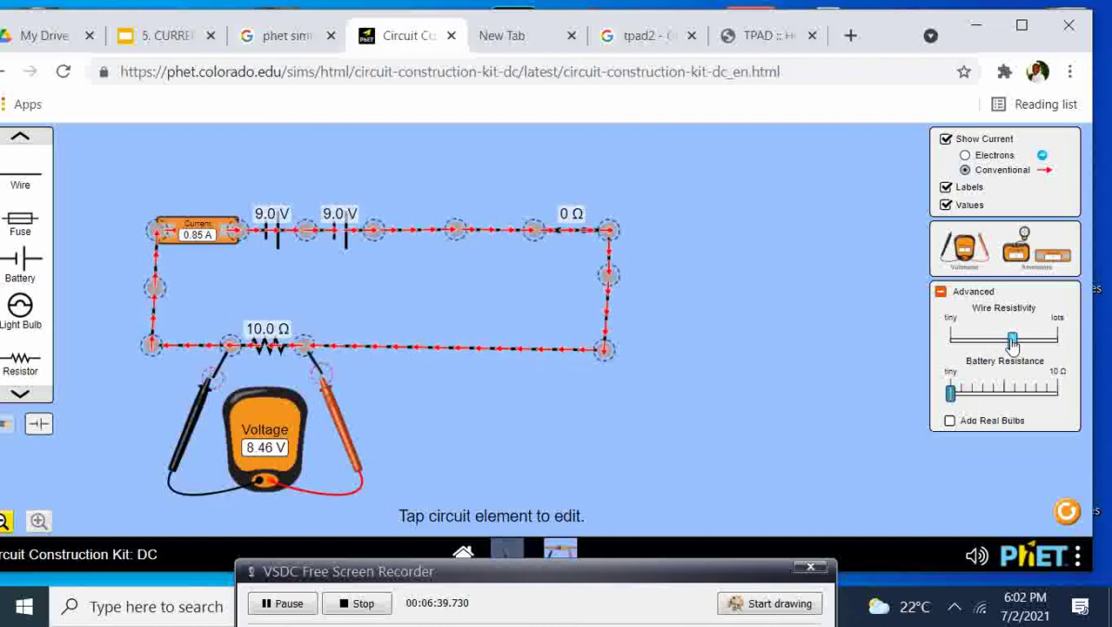
pyautogui.moveTo(1012, 342); pyautogui.dragTo(1029, 342)
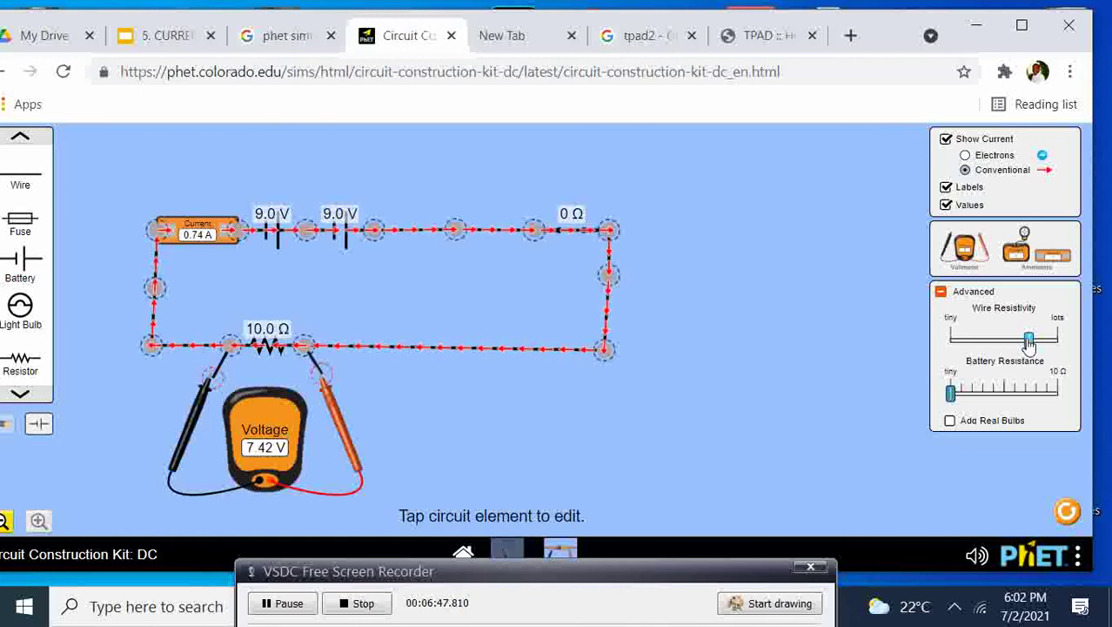
pyautogui.moveTo(1029, 342); pyautogui.dragTo(1040, 342)
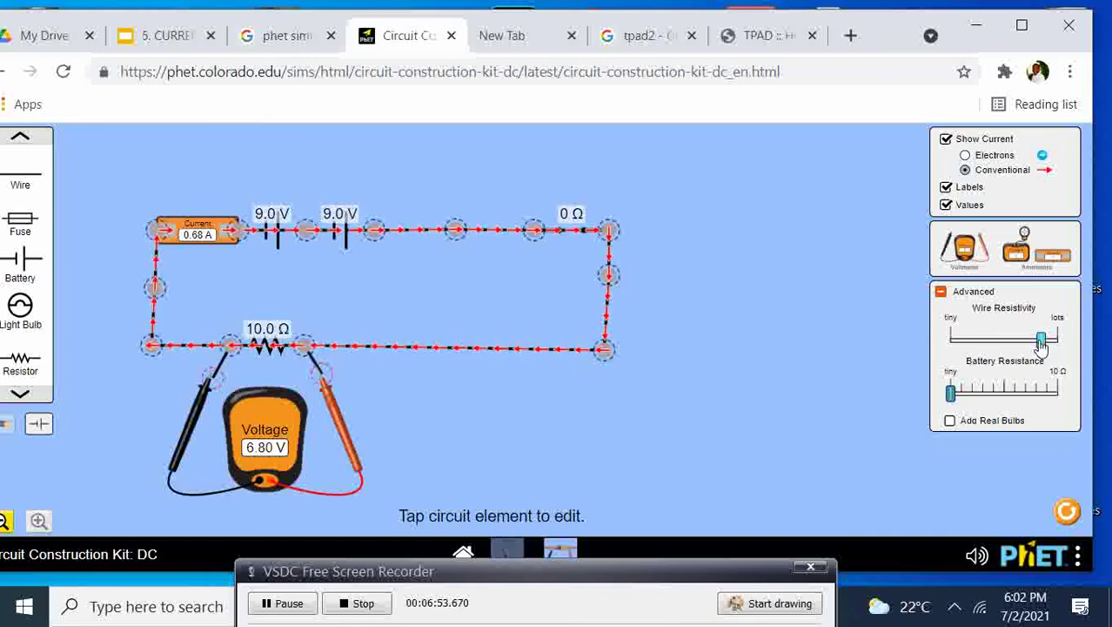
# Show current as moving electrons and set the battery internal resistance to 3.0 Ω.
pyautogui.click(966, 157)
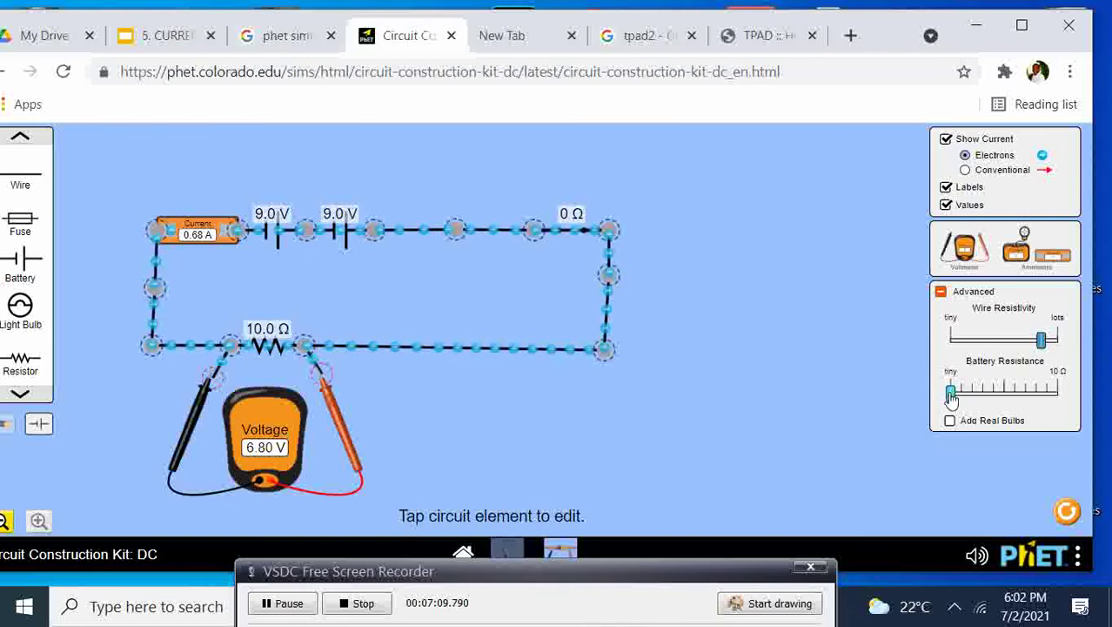
pyautogui.moveTo(952, 393)
pyautogui.mouseDown()
pyautogui.moveTo(970, 394)
pyautogui.moveTo(949, 398)
pyautogui.mouseUp()
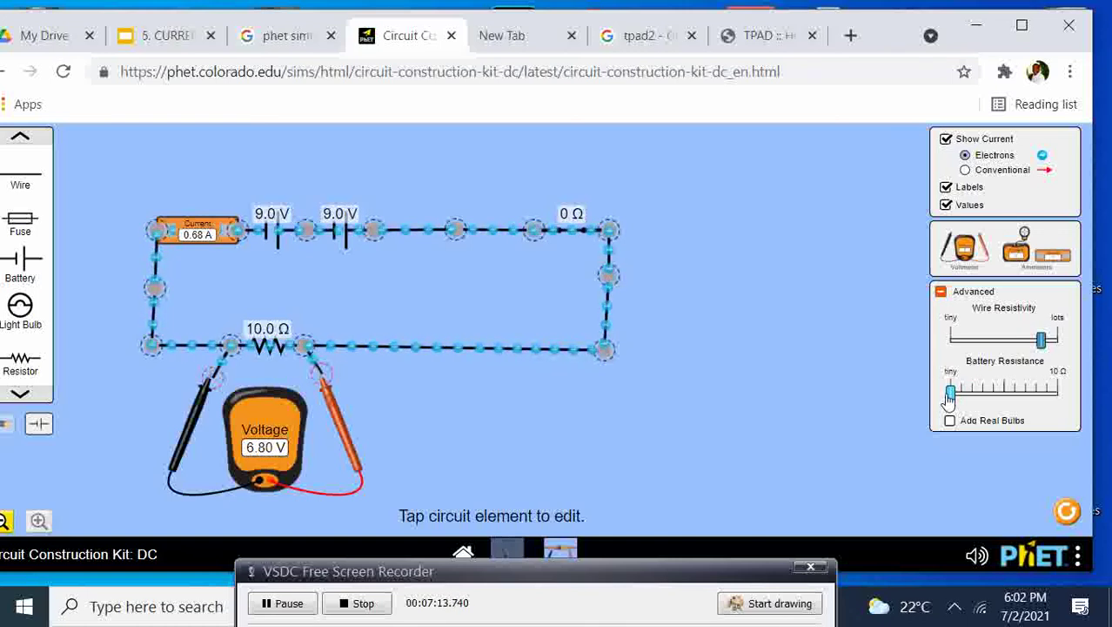
pyautogui.moveTo(949, 396); pyautogui.dragTo(1035, 396)
# Enable real light bulbs, then return to the circuit readings slideshow.
pyautogui.click(950, 422)
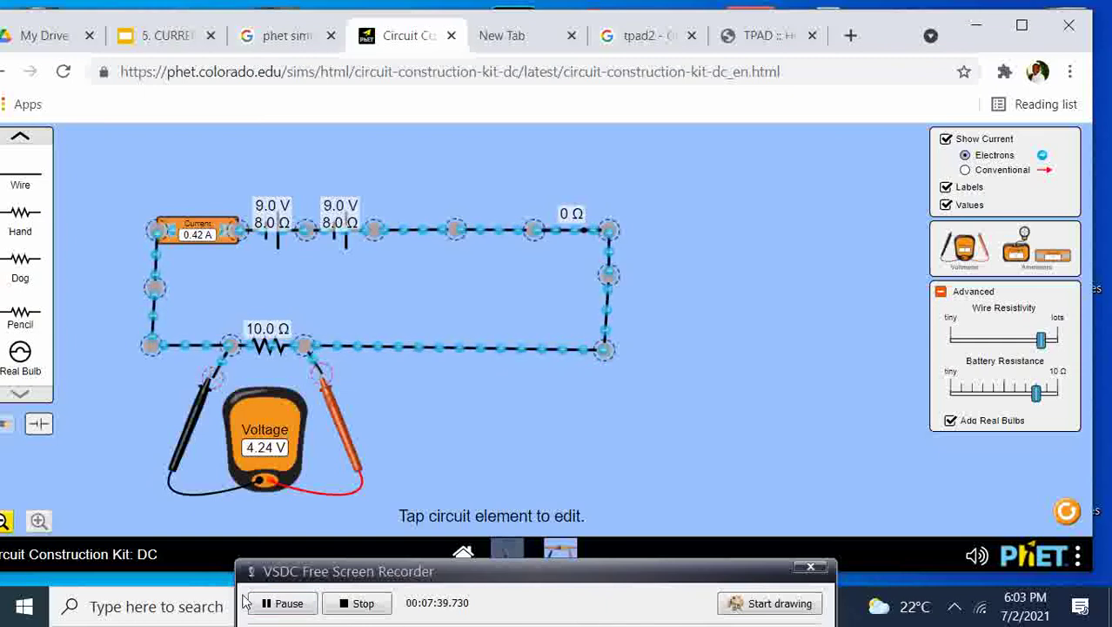
pyautogui.hotkey('alt', 'Tab')
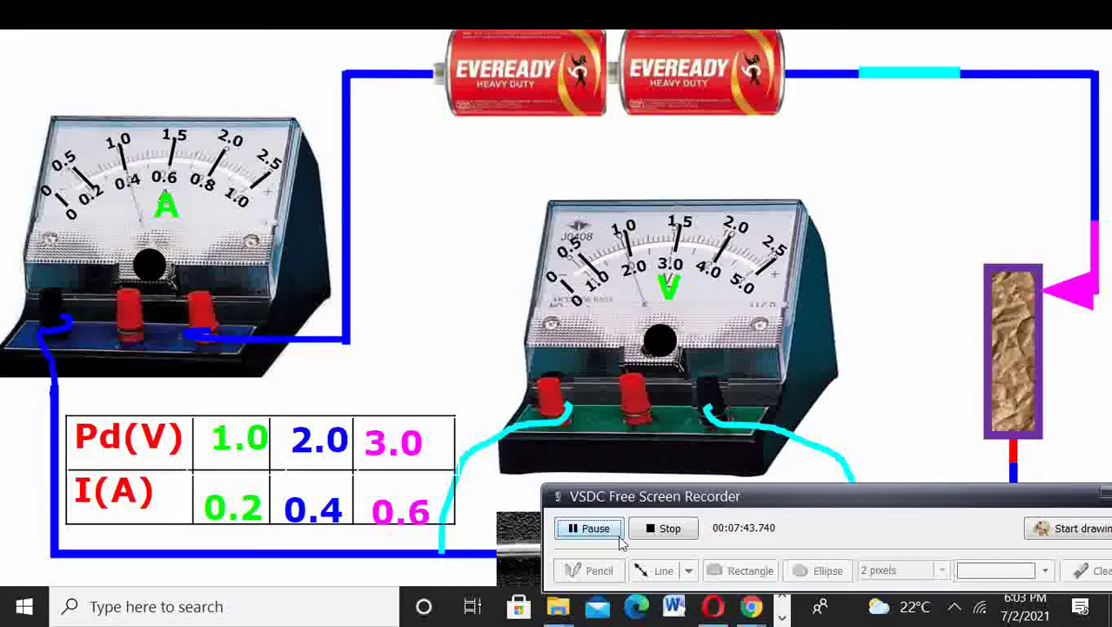
pyautogui.click(1102, 531)
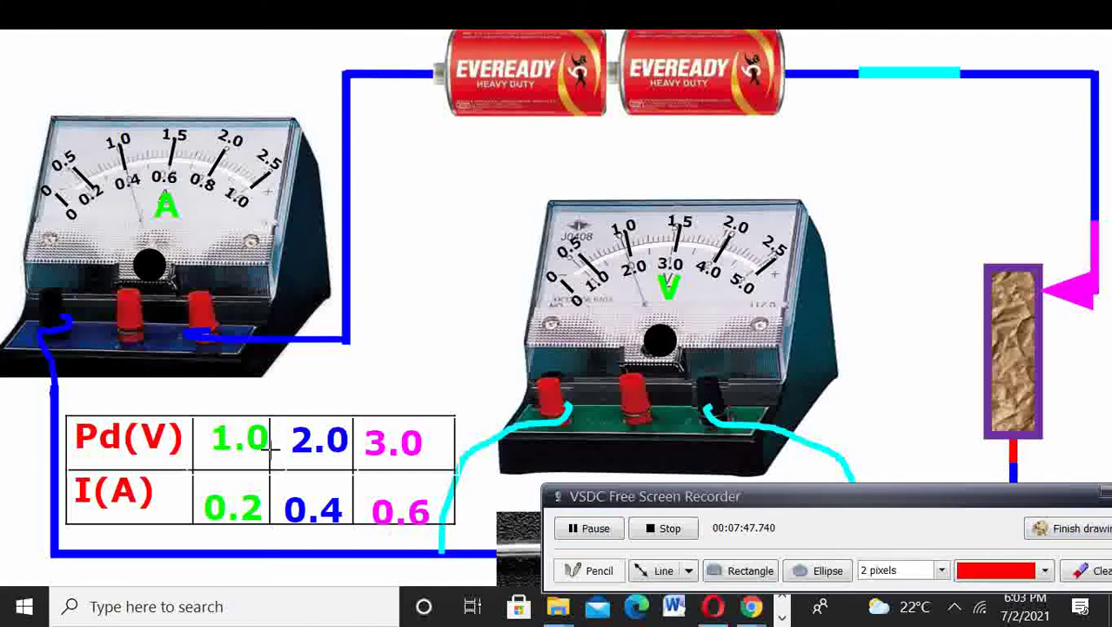
pyautogui.moveTo(269, 442)
pyautogui.mouseDown()
pyautogui.moveTo(254, 401)
pyautogui.moveTo(222, 396)
pyautogui.moveTo(200, 410)
pyautogui.moveTo(206, 467)
pyautogui.moveTo(253, 477)
pyautogui.moveTo(275, 424)
pyautogui.mouseUp()
pyautogui.moveTo(259, 487)
pyautogui.mouseDown()
pyautogui.moveTo(196, 497)
pyautogui.moveTo(216, 533)
pyautogui.moveTo(261, 532)
pyautogui.moveTo(266, 486)
pyautogui.mouseUp()
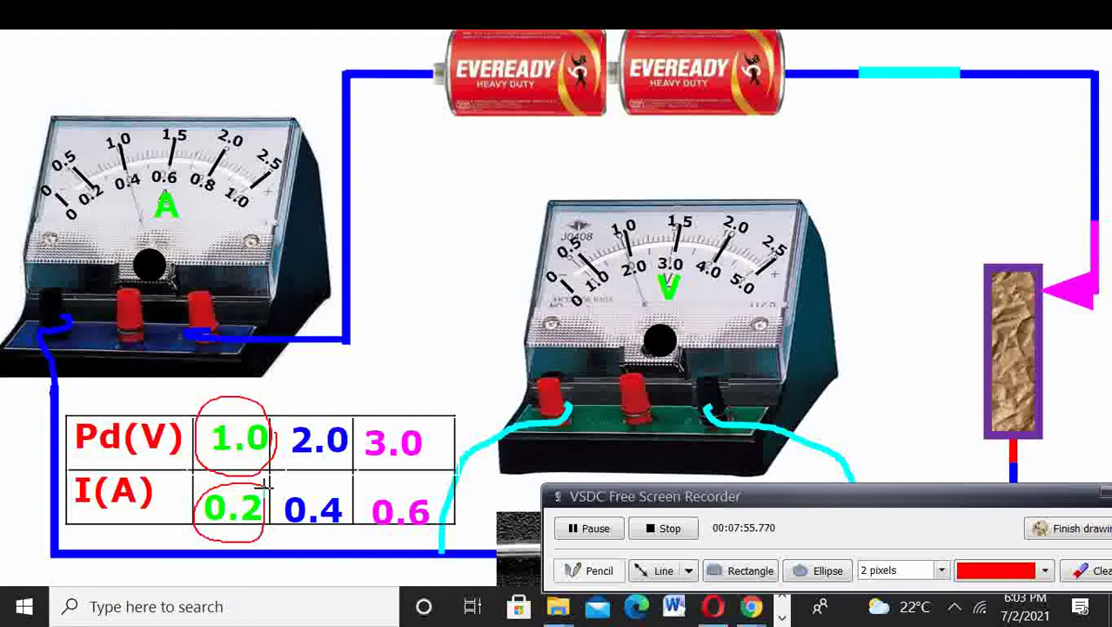
pyautogui.moveTo(343, 470)
pyautogui.mouseDown()
pyautogui.moveTo(350, 419)
pyautogui.moveTo(298, 412)
pyautogui.moveTo(288, 457)
pyautogui.moveTo(314, 479)
pyautogui.moveTo(336, 473)
pyautogui.moveTo(288, 493)
pyautogui.moveTo(281, 512)
pyautogui.moveTo(317, 540)
pyautogui.moveTo(343, 525)
pyautogui.moveTo(340, 494)
pyautogui.mouseUp()
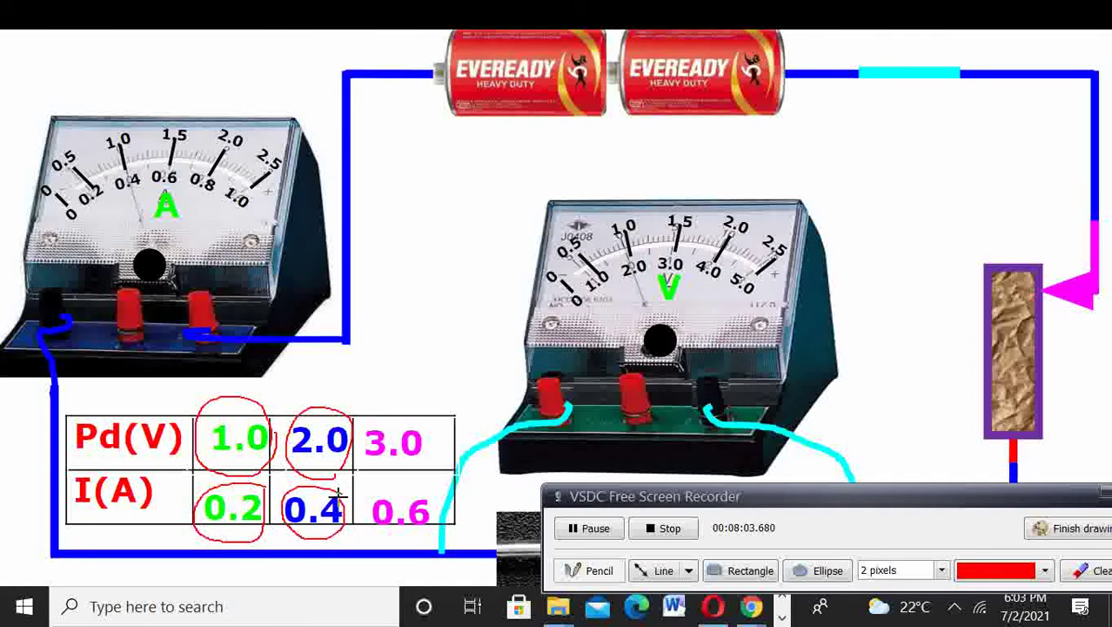
pyautogui.moveTo(427, 454)
pyautogui.mouseDown()
pyautogui.moveTo(405, 410)
pyautogui.moveTo(362, 424)
pyautogui.moveTo(366, 461)
pyautogui.moveTo(416, 474)
pyautogui.moveTo(424, 445)
pyautogui.mouseUp()
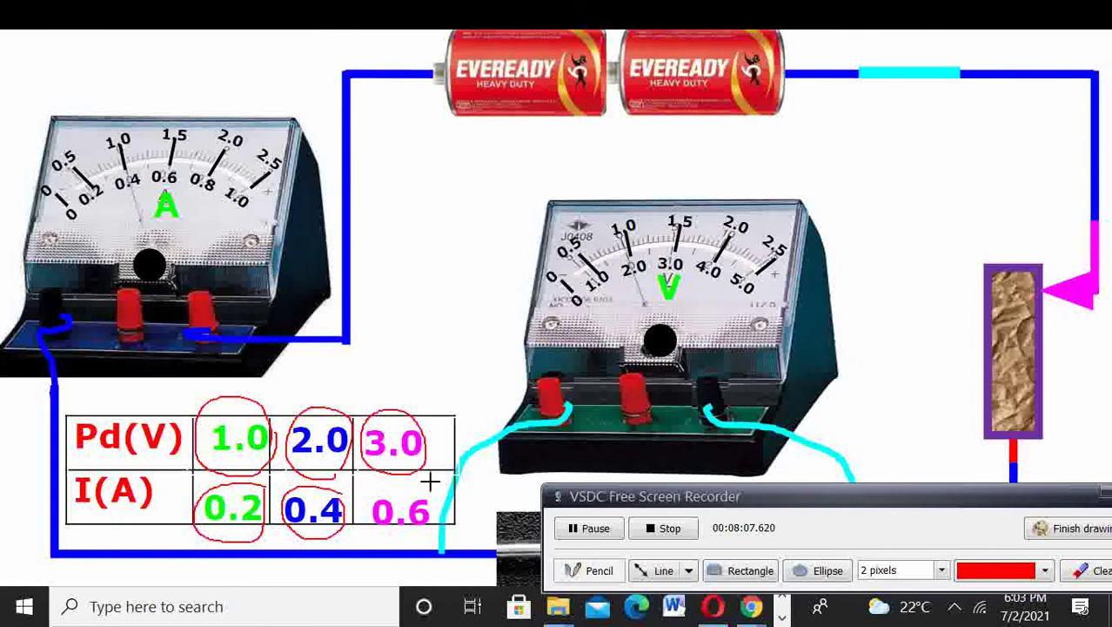
pyautogui.moveTo(434, 492)
pyautogui.mouseDown()
pyautogui.moveTo(371, 486)
pyautogui.moveTo(369, 527)
pyautogui.moveTo(418, 531)
pyautogui.moveTo(428, 496)
pyautogui.mouseUp()
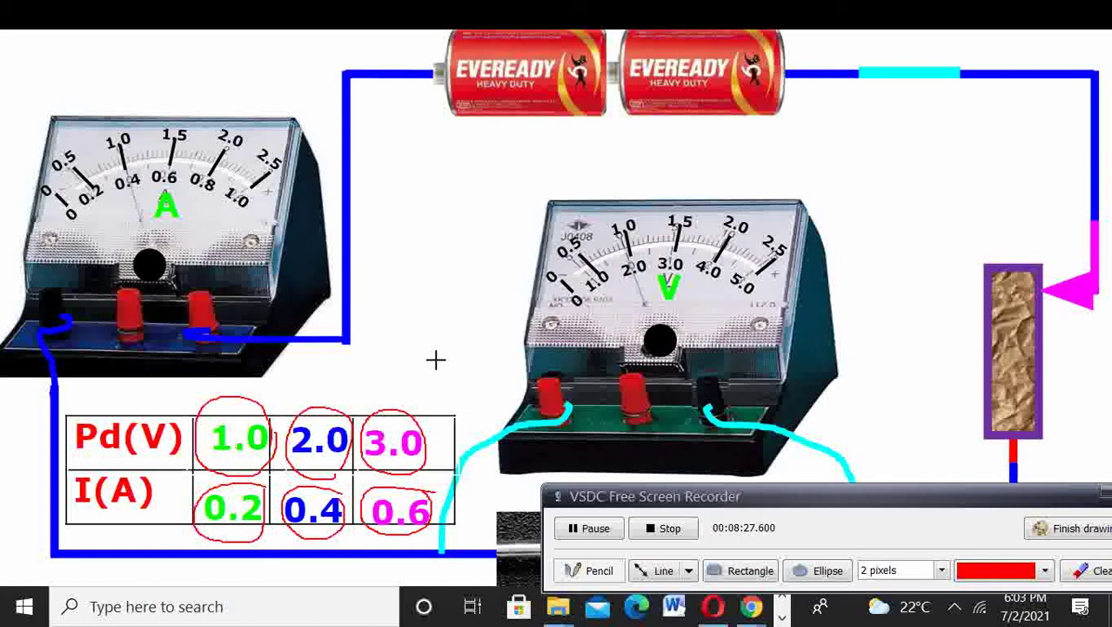
pyautogui.click(1093, 531)
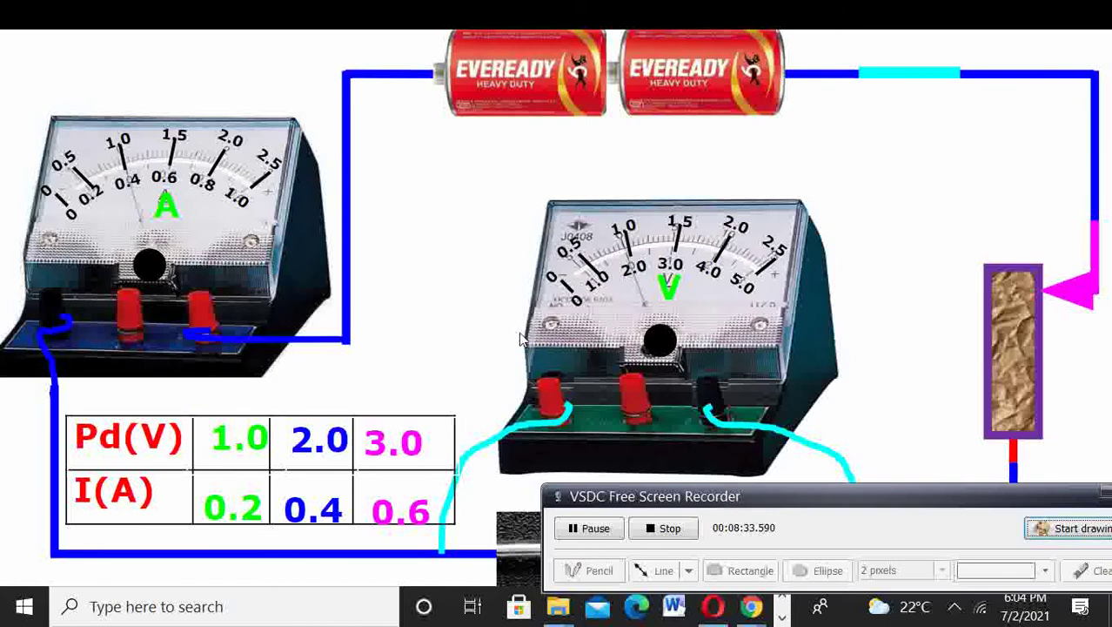
# Advance to the V–I graph slide and preview the slope triangle's vertical line.
pyautogui.click(446, 300)
pyautogui.click(447, 300)
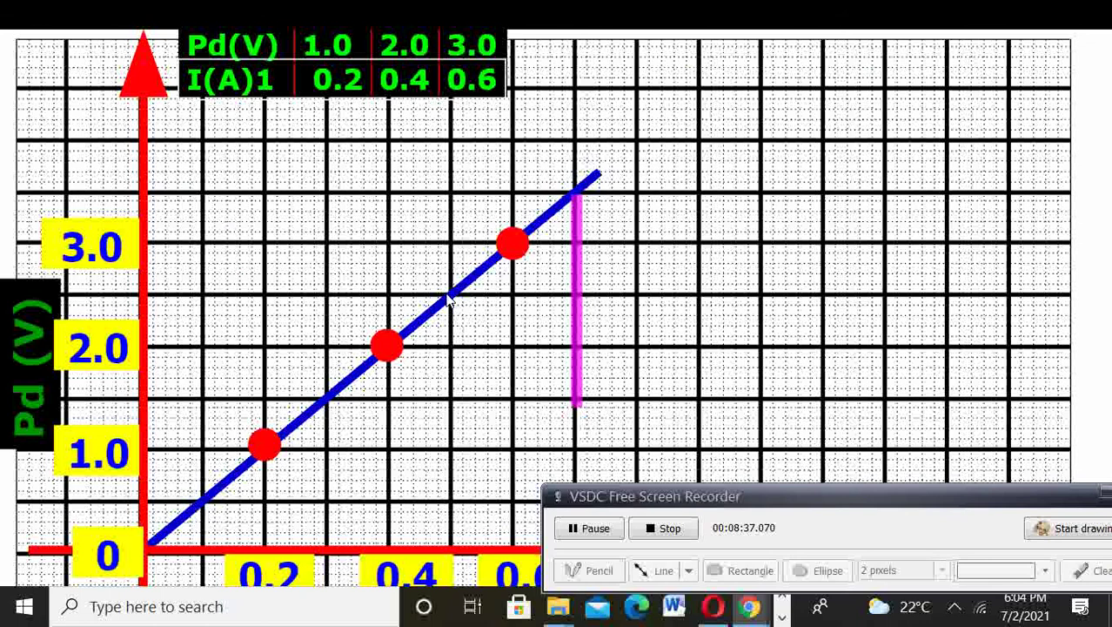
pyautogui.click(446, 301)
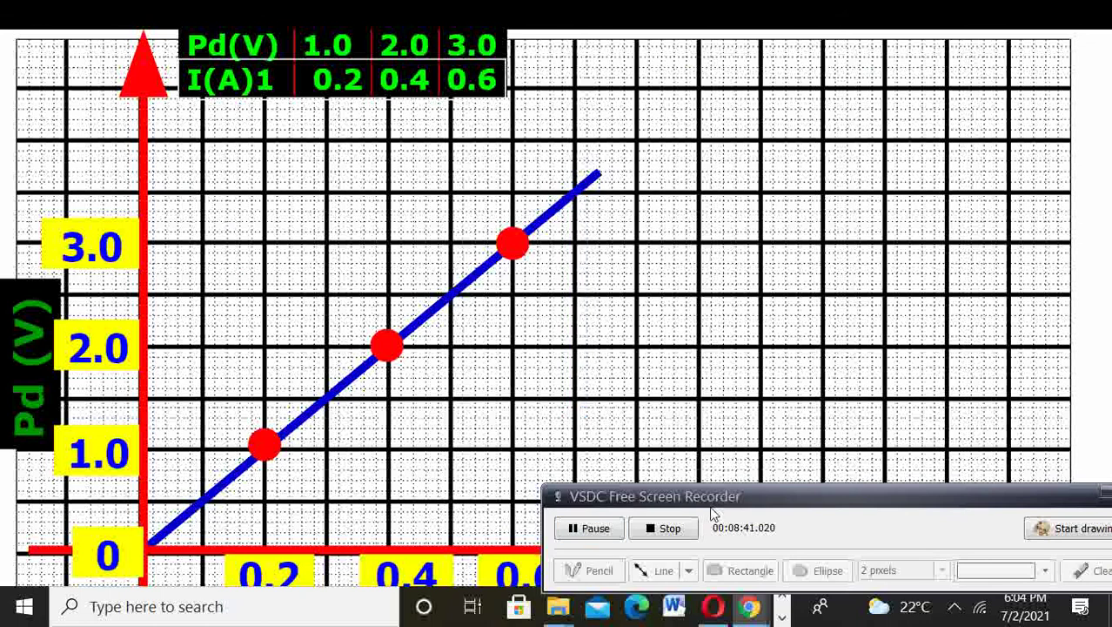
# Move the recorder panel off the current axis and bring the presentation back into focus.
pyautogui.click(622, 527)
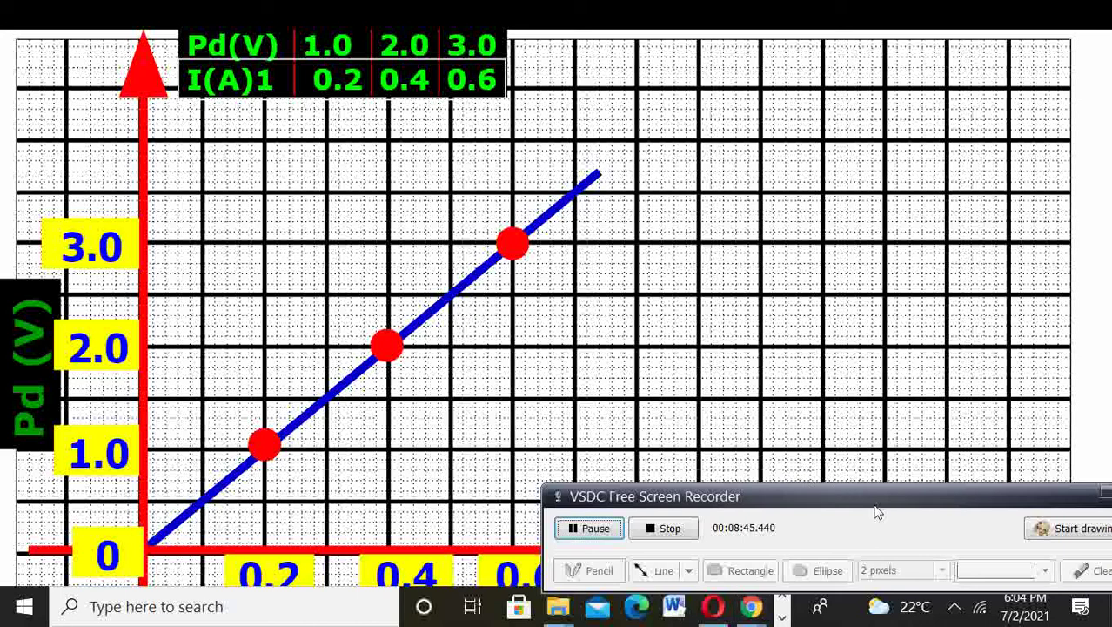
pyautogui.moveTo(879, 487); pyautogui.dragTo(979, 43)
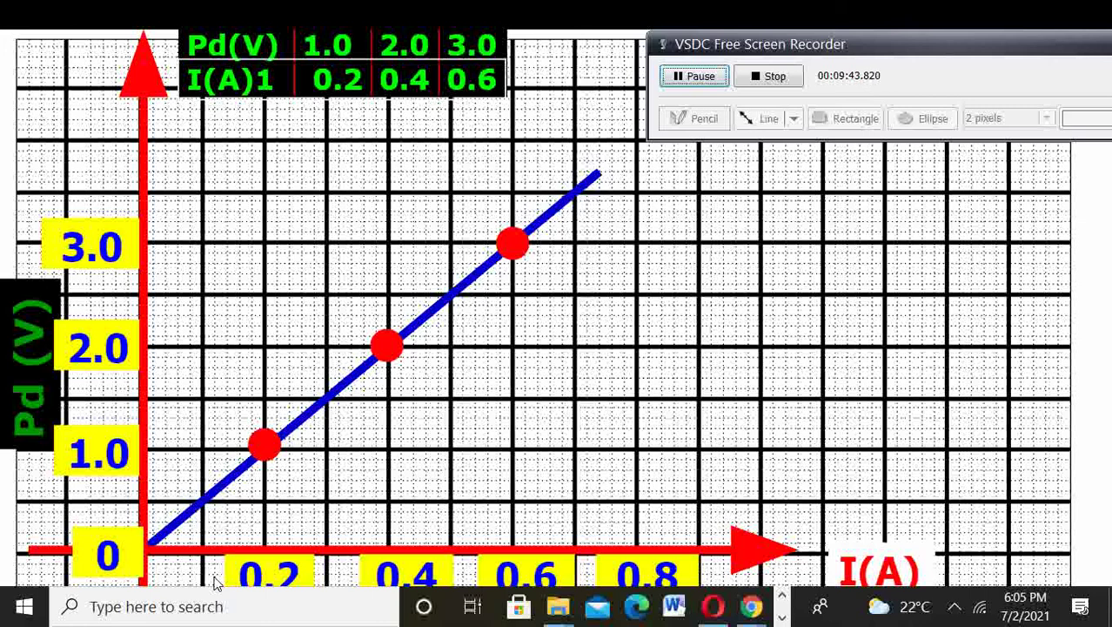
pyautogui.press('Tab')
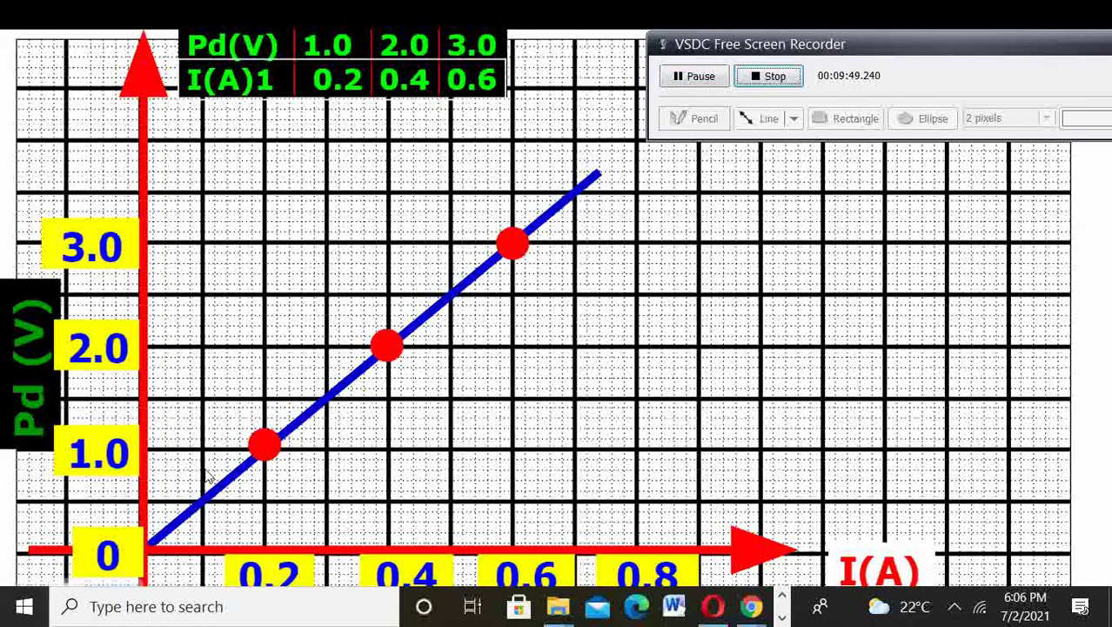
pyautogui.click(232, 459)
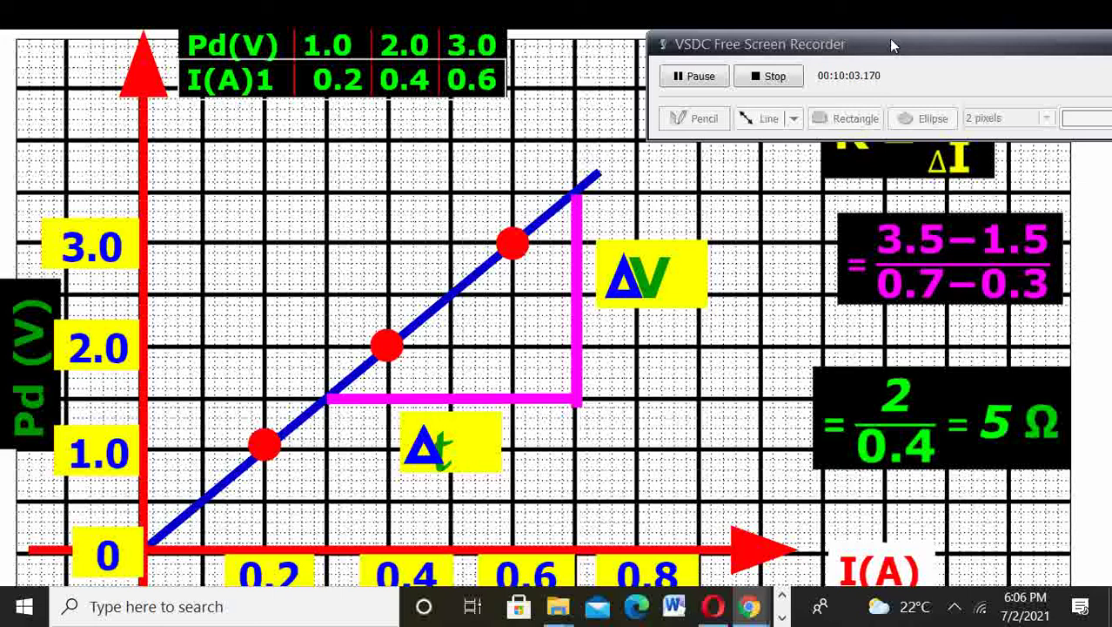
# Turn on annotation and mark the slope triangle's corners and the 3.5−1.5 numerator.
pyautogui.moveTo(892, 45)
pyautogui.mouseDown()
pyautogui.moveTo(714, 51)
pyautogui.moveTo(734, 47)
pyautogui.mouseUp()
pyautogui.click(1025, 94)
pyautogui.moveTo(574, 190)
pyautogui.mouseDown()
pyautogui.moveTo(555, 184)
pyautogui.moveTo(589, 192)
pyautogui.mouseUp()
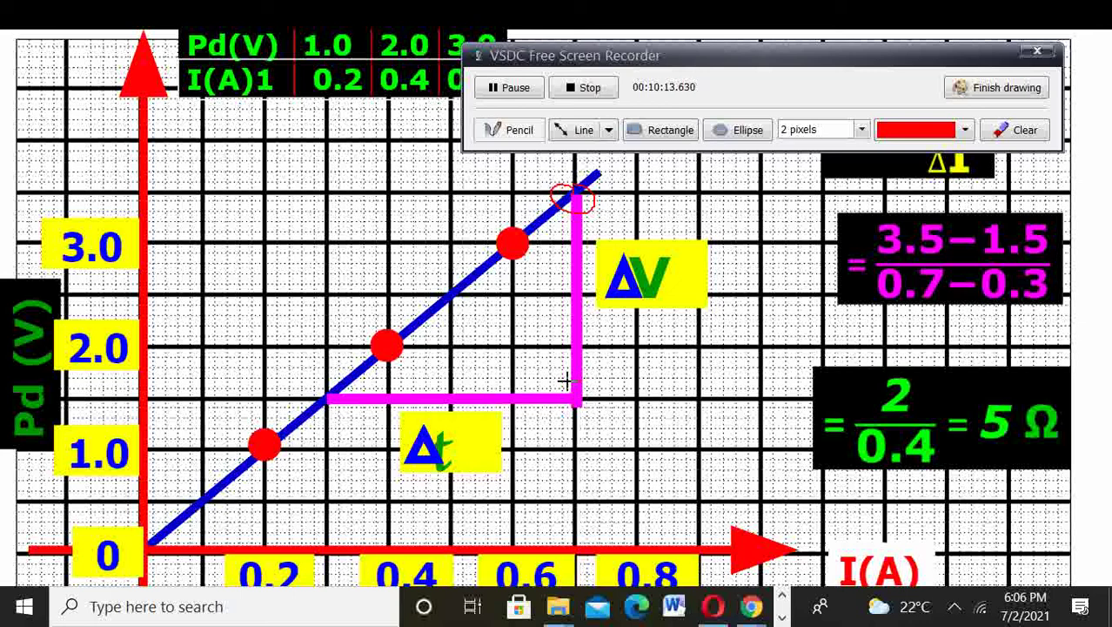
pyautogui.moveTo(566, 380); pyautogui.dragTo(578, 388)
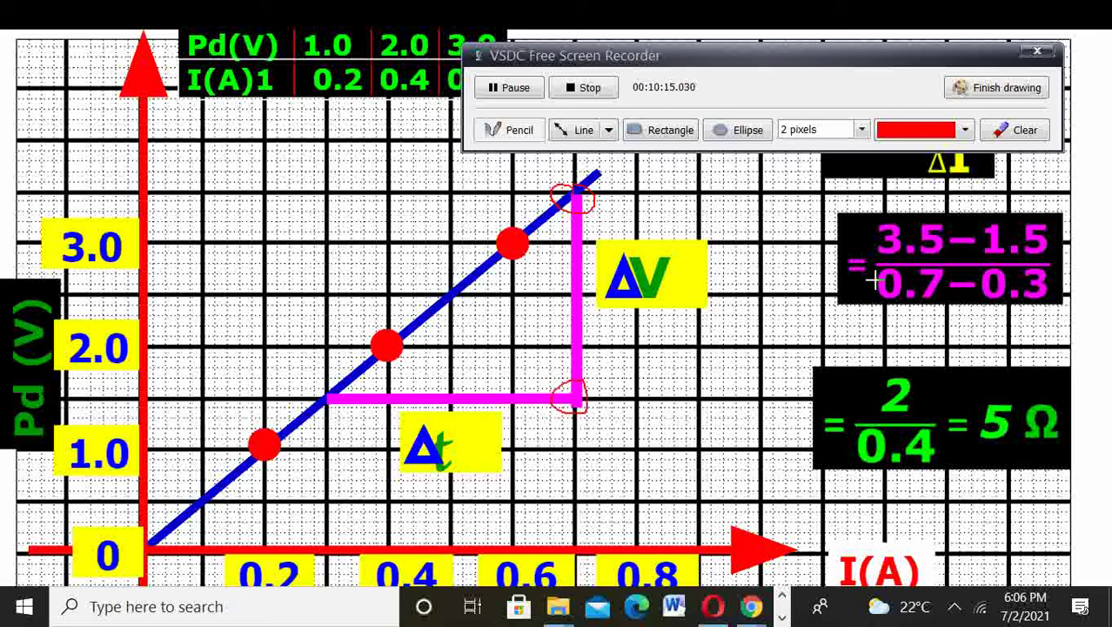
pyautogui.moveTo(888, 254)
pyautogui.mouseDown()
pyautogui.moveTo(1030, 258)
pyautogui.moveTo(938, 211)
pyautogui.moveTo(881, 254)
pyautogui.mouseUp()
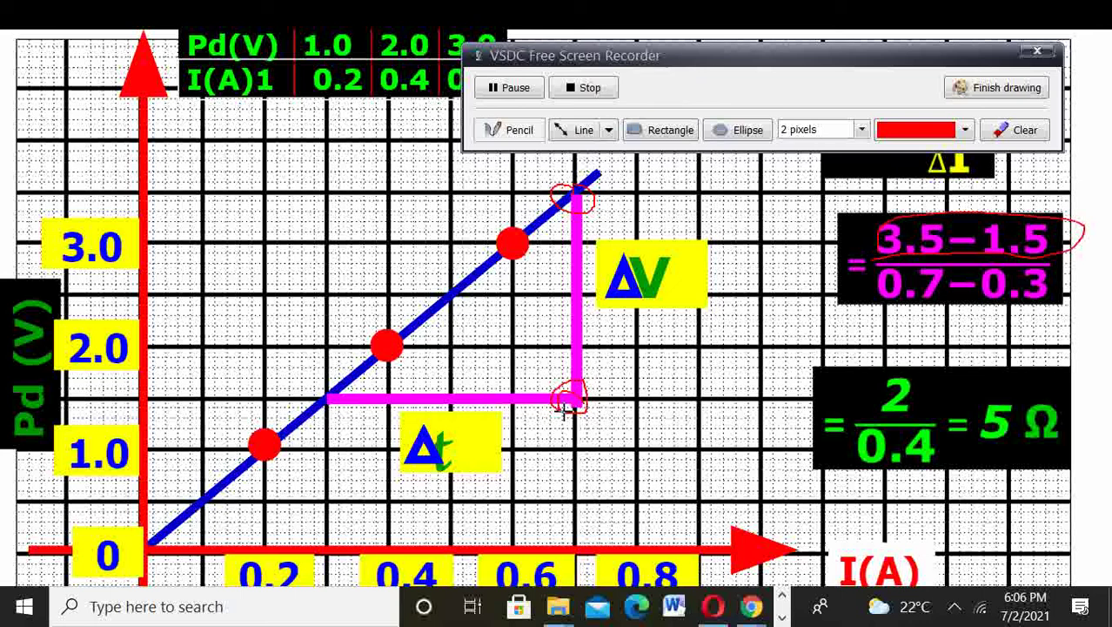
# Circle the triangle's base end, the 0.7−0.3 denominator, and the 2 and 5 Ω results.
pyautogui.moveTo(339, 388)
pyautogui.mouseDown()
pyautogui.moveTo(331, 422)
pyautogui.moveTo(341, 390)
pyautogui.mouseUp()
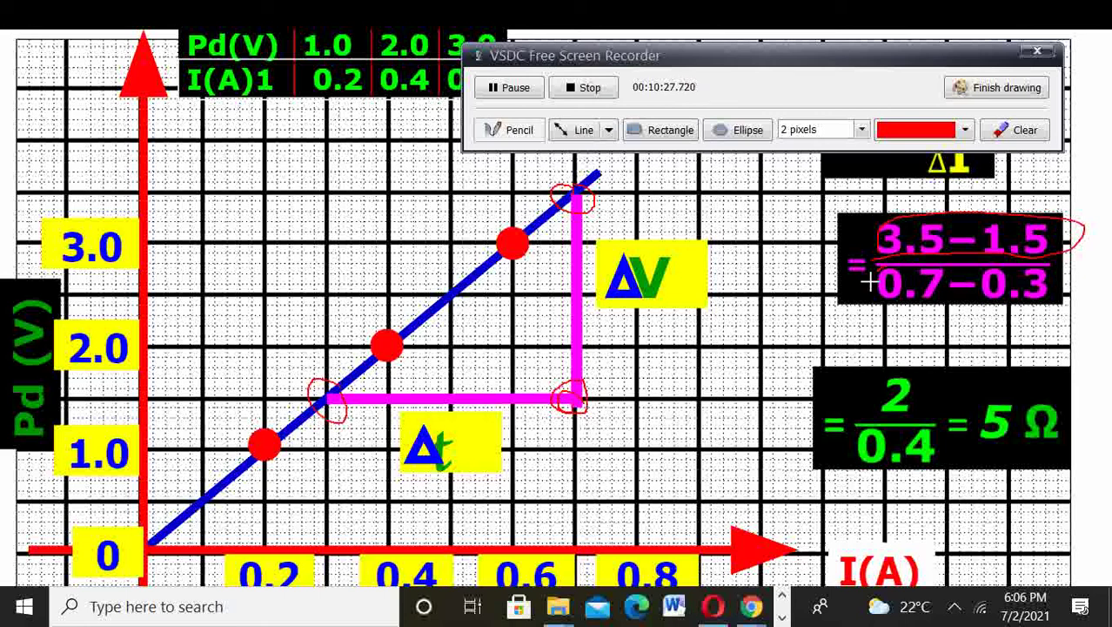
pyautogui.moveTo(869, 281)
pyautogui.mouseDown()
pyautogui.moveTo(1012, 310)
pyautogui.moveTo(1032, 266)
pyautogui.mouseUp()
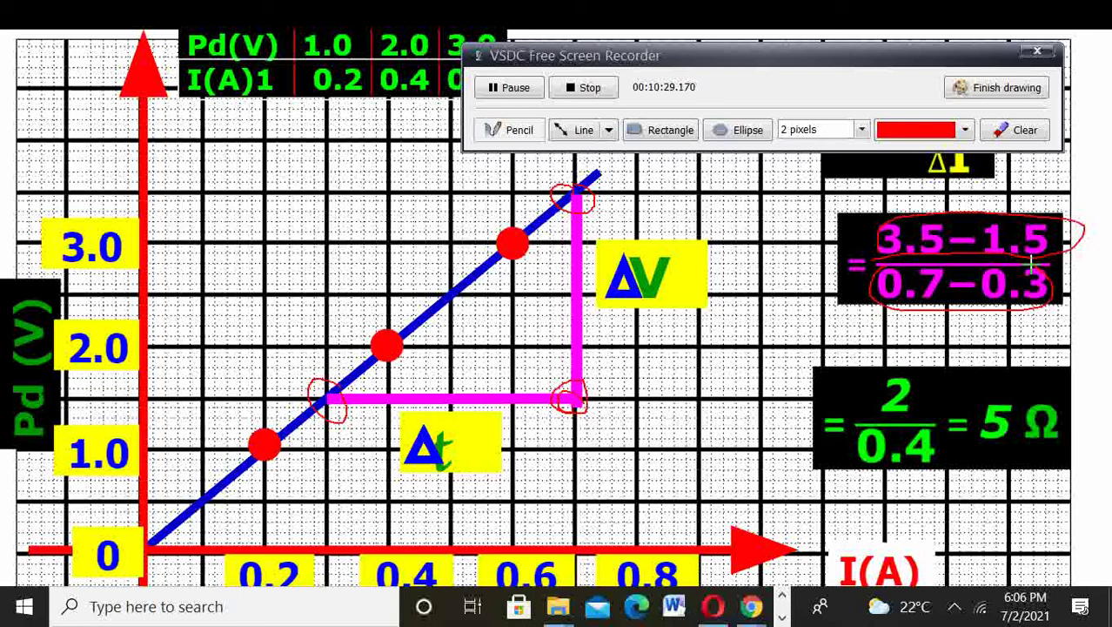
pyautogui.moveTo(942, 381)
pyautogui.mouseDown()
pyautogui.moveTo(871, 396)
pyautogui.moveTo(916, 387)
pyautogui.moveTo(935, 420)
pyautogui.moveTo(854, 476)
pyautogui.moveTo(927, 428)
pyautogui.mouseUp()
pyautogui.moveTo(998, 415)
pyautogui.mouseDown()
pyautogui.moveTo(992, 404)
pyautogui.moveTo(1006, 416)
pyautogui.mouseUp()
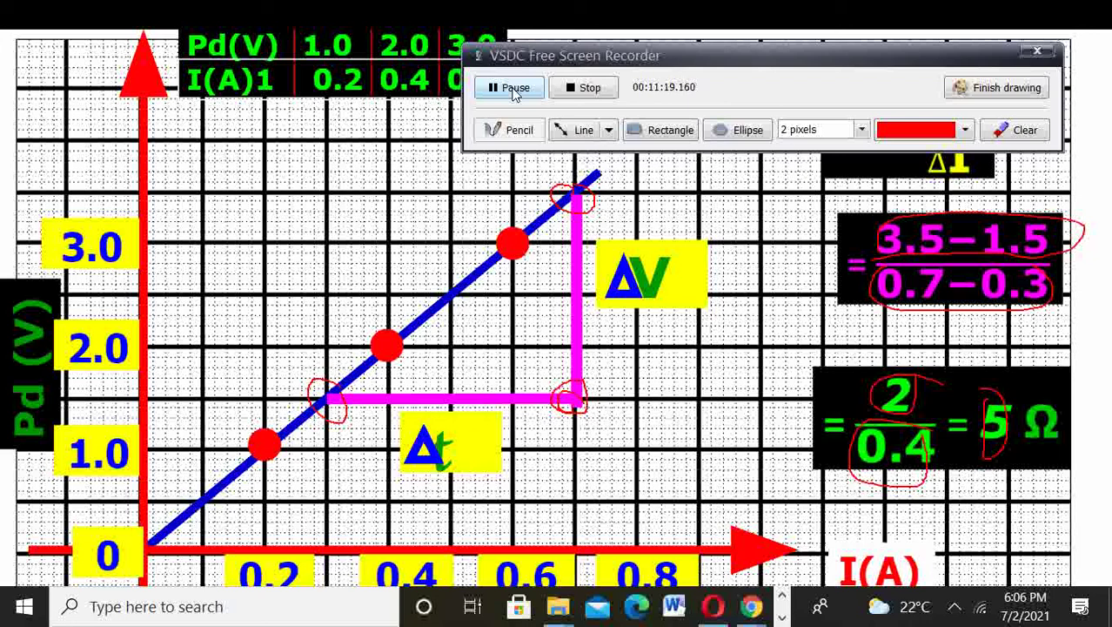
# Clear the red annotation marks and move on to the Ohm's law conclusion slide.
pyautogui.click(515, 94)
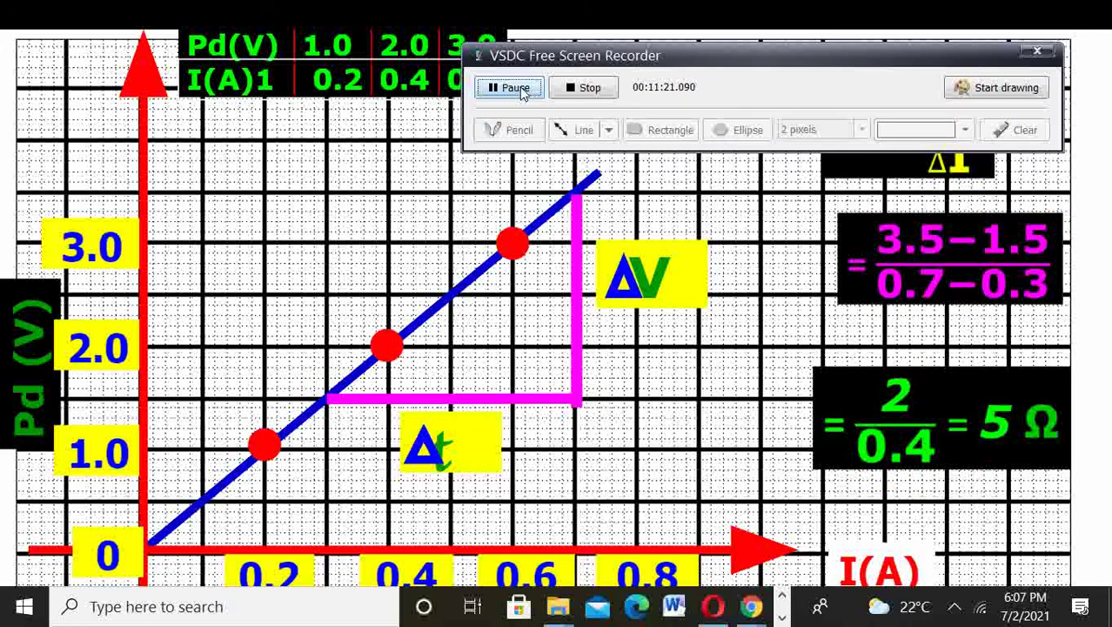
pyautogui.click(324, 218)
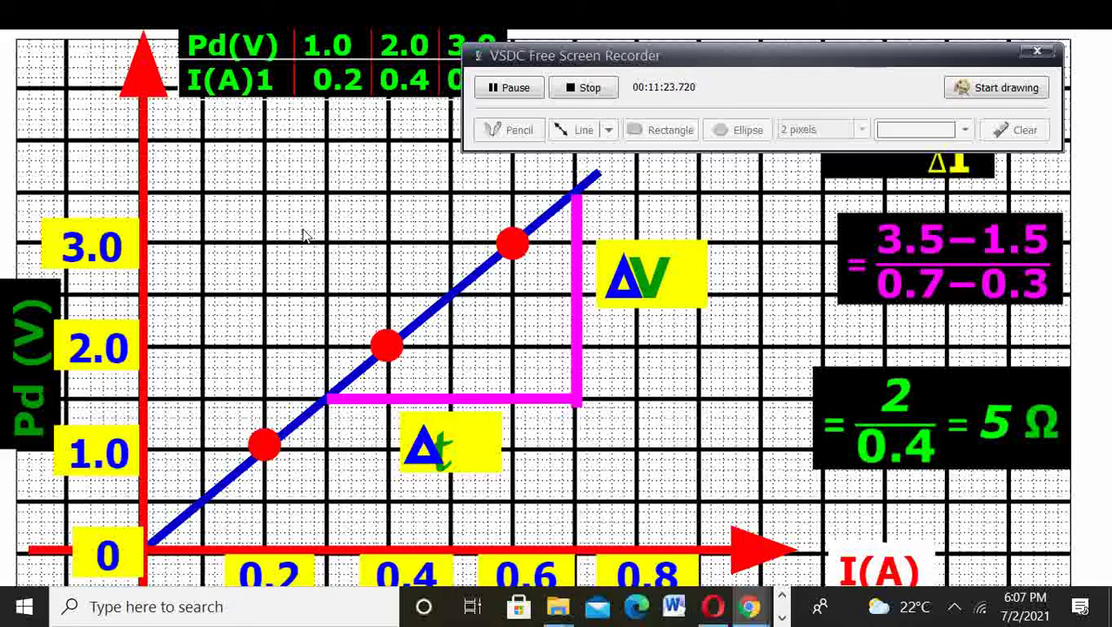
pyautogui.click(508, 87)
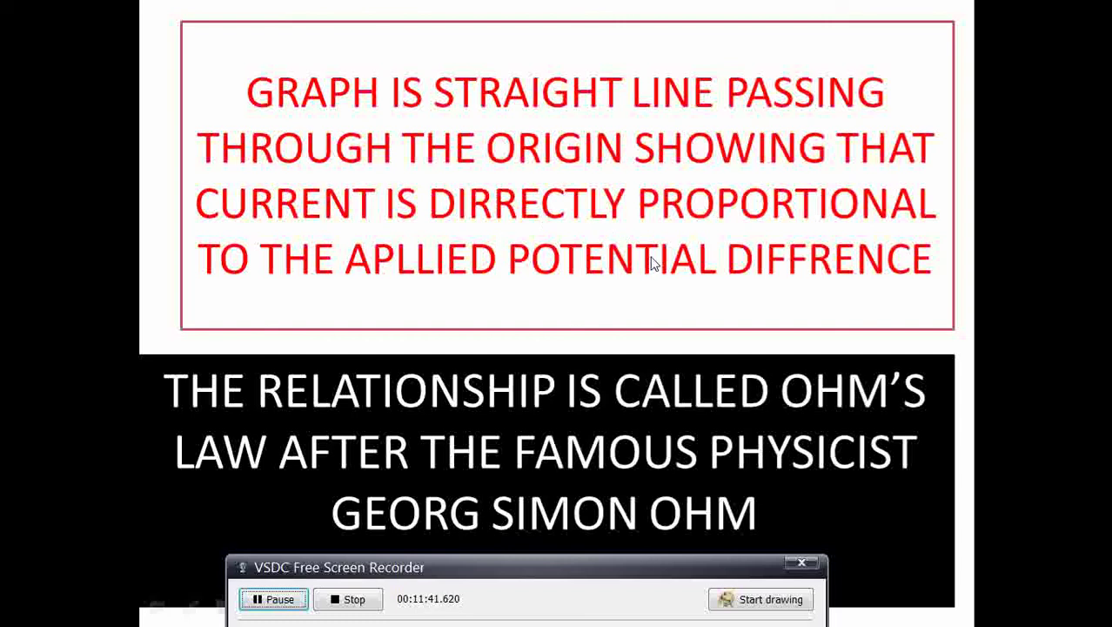
# Move the recorder panel up and exit the slideshow to editing view on slide 2 of 3.
pyautogui.moveTo(495, 575); pyautogui.dragTo(532, 199)
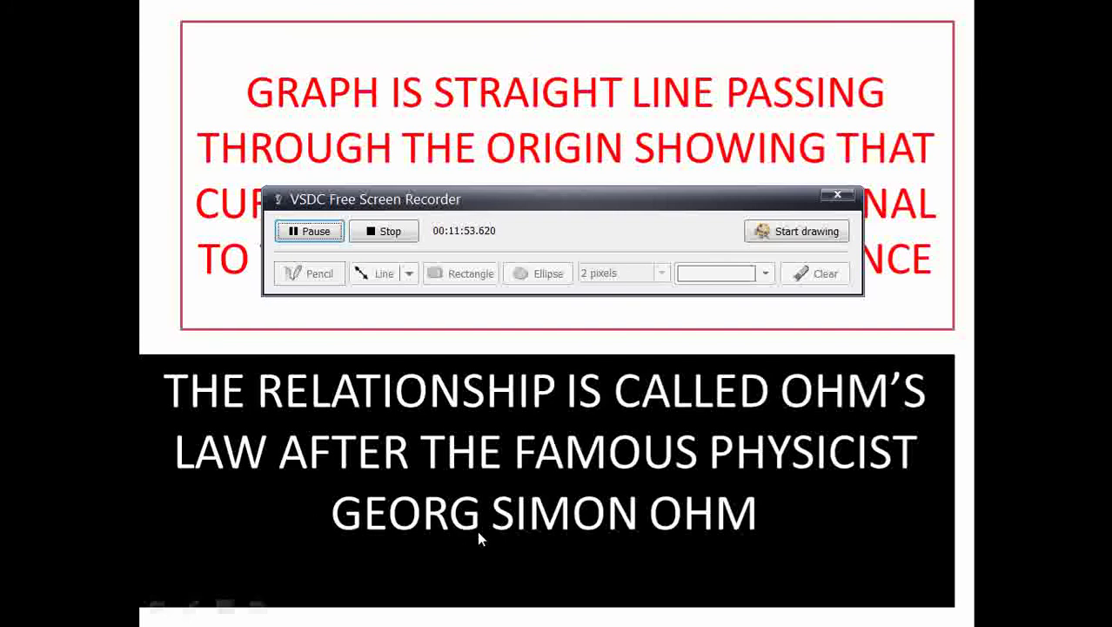
pyautogui.press('Tab')
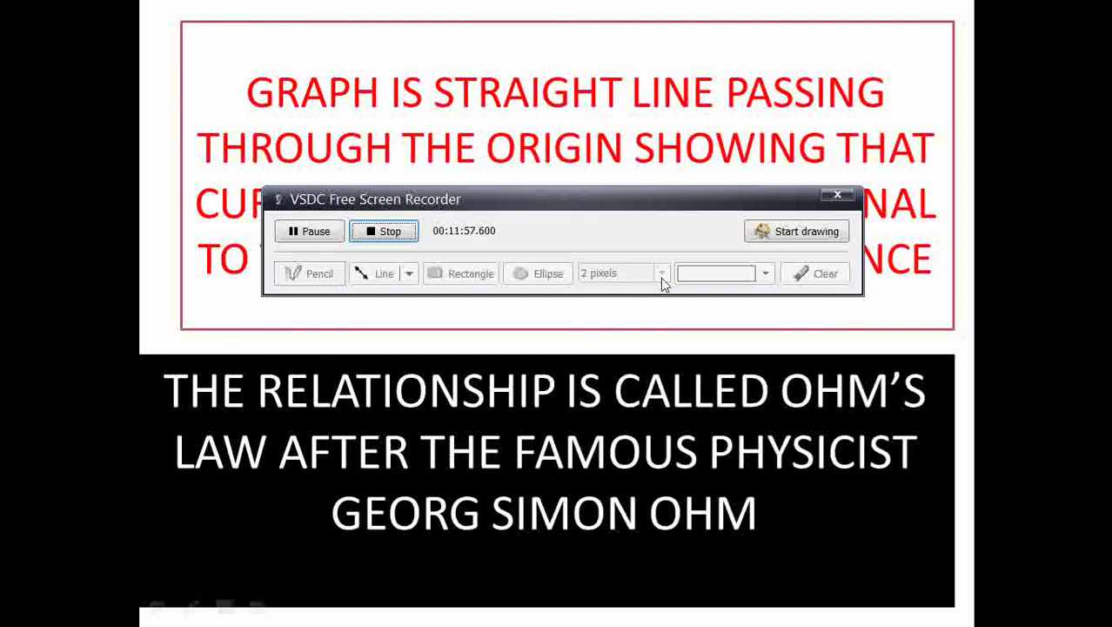
pyautogui.click(322, 235)
pyautogui.press('Escape')
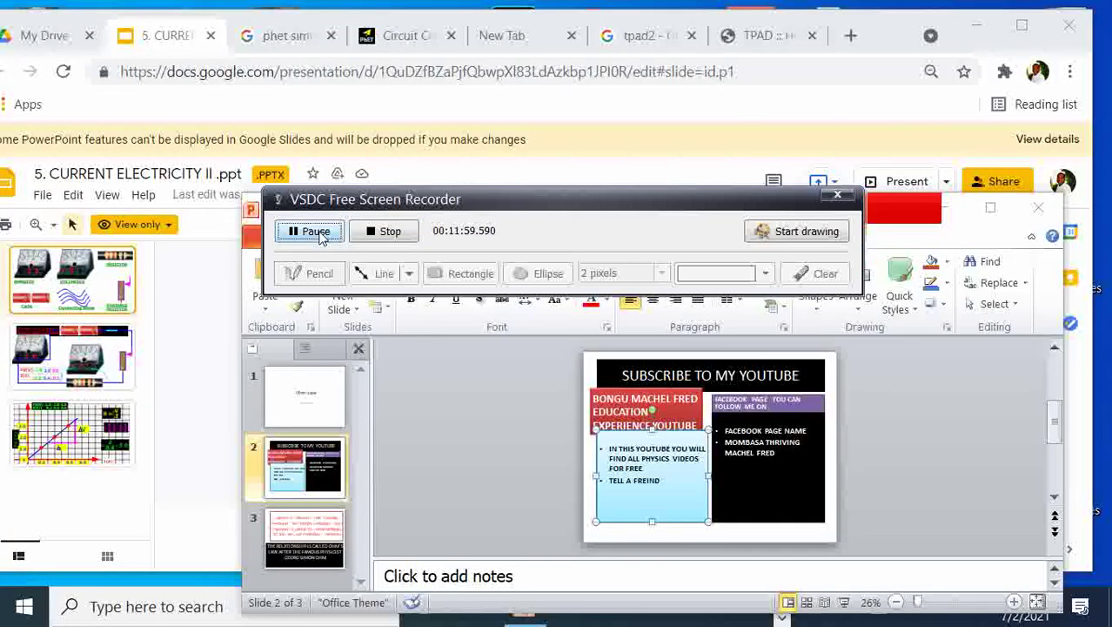
# Start the slideshow from the subscribe slide and dock the recorder panel at the bottom.
pyautogui.click(845, 604)
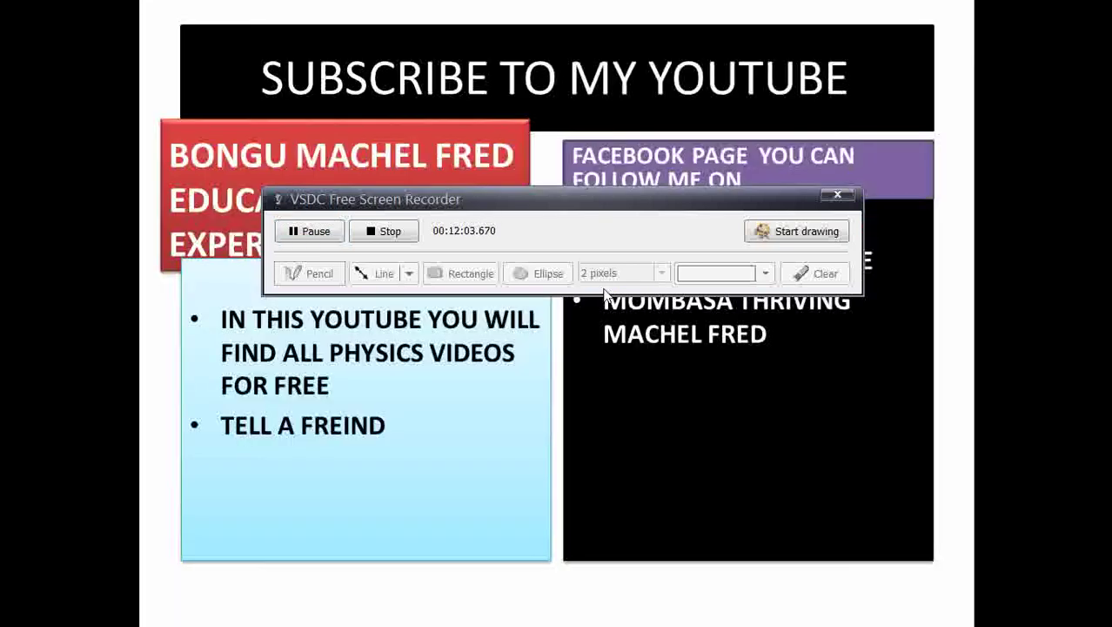
pyautogui.moveTo(552, 203); pyautogui.dragTo(522, 541)
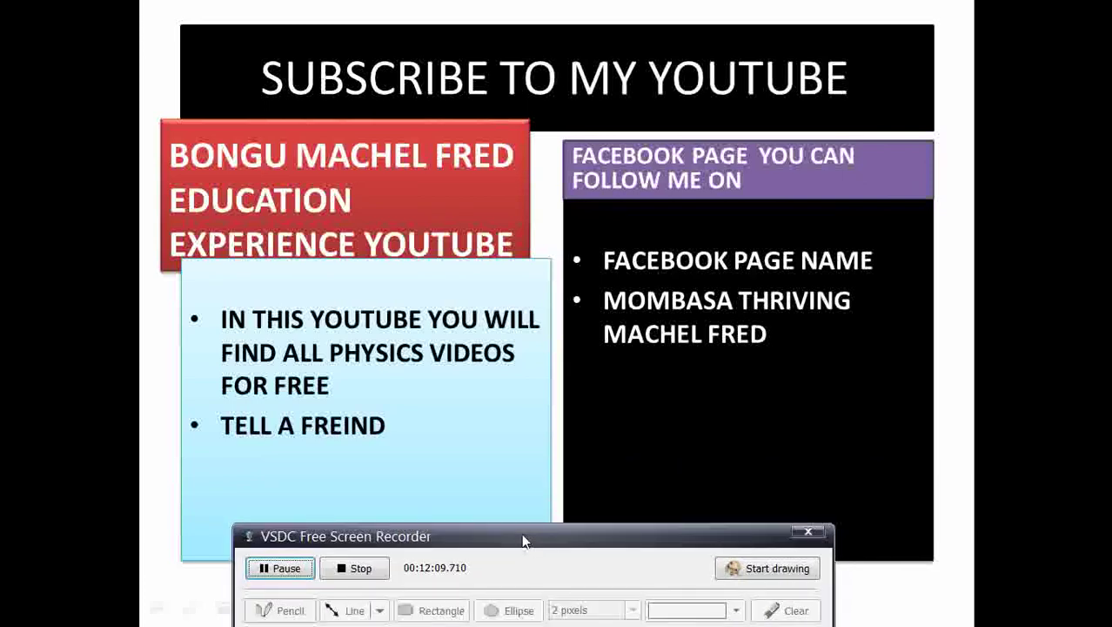